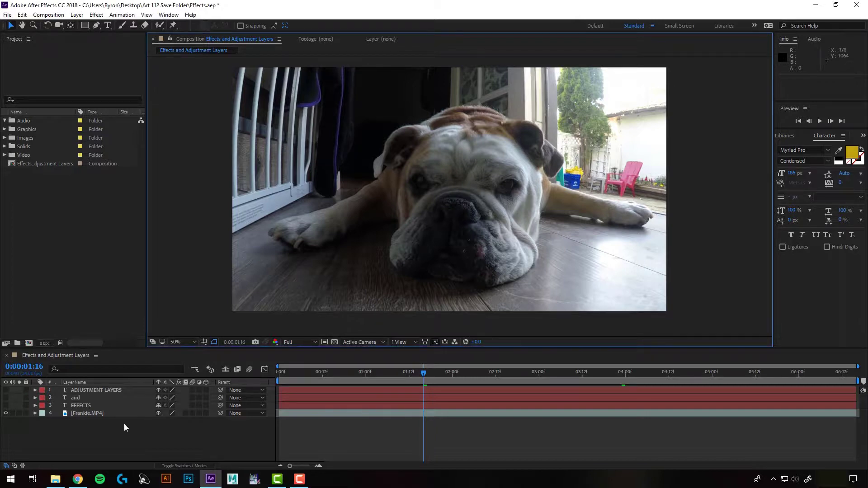
Step: Select layer 4, the Frankie.MP4 bulldog footage, in the Timeline
click(85, 414)
click(85, 413)
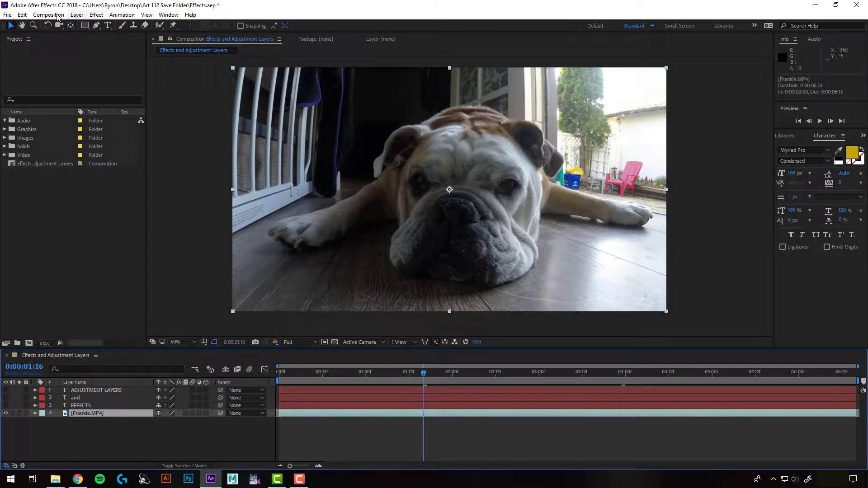
Step: Browse the Effect menu categories and apply Blur & Sharpen > Gaussian Blur to Frankie.MP4
click(96, 18)
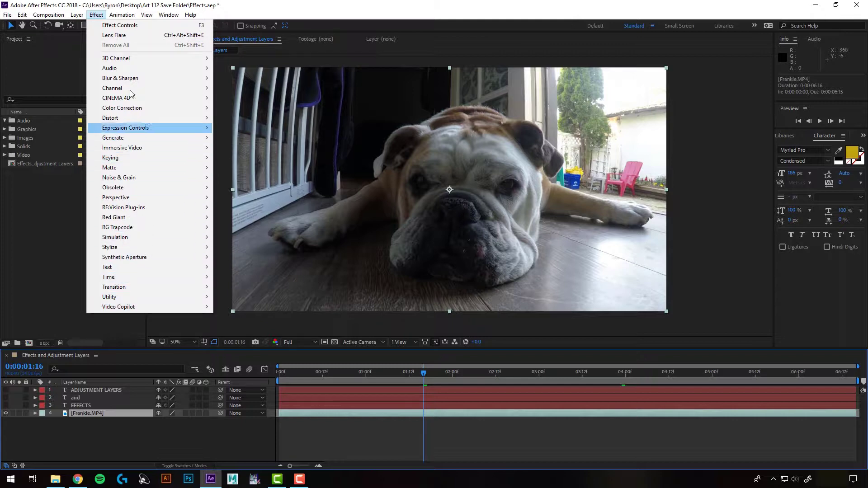
mouse_move(151, 111)
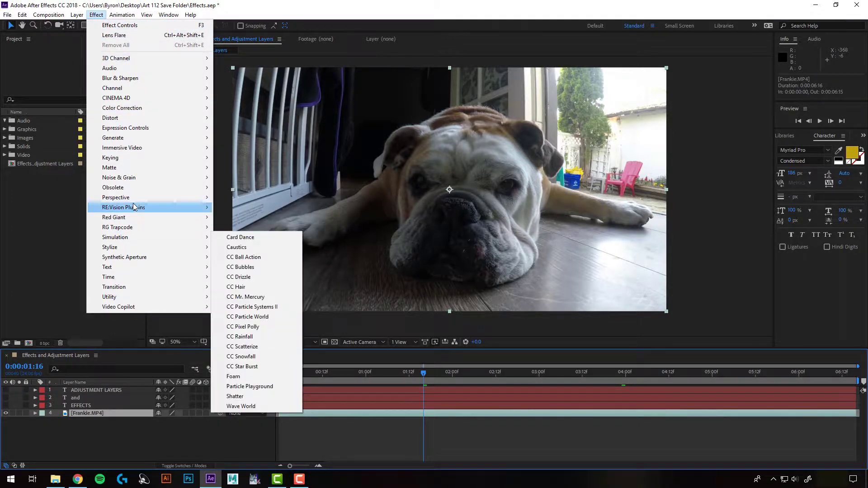
mouse_move(131, 258)
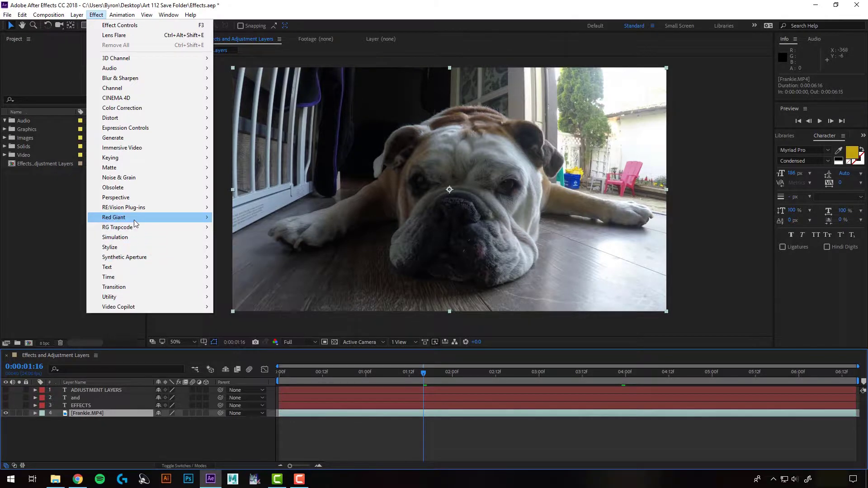
mouse_move(134, 223)
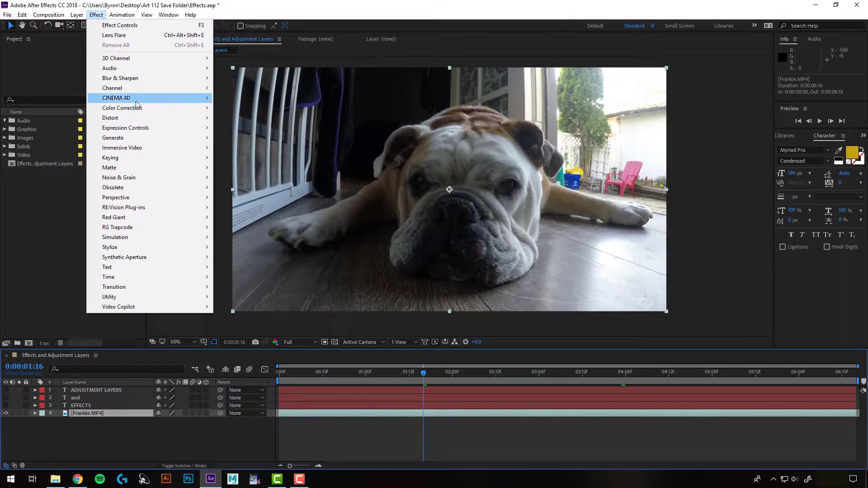
mouse_move(122, 79)
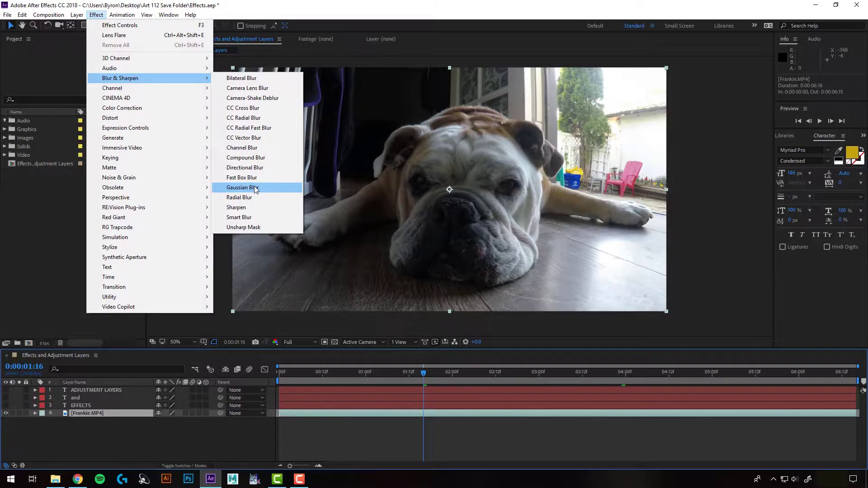
click(251, 189)
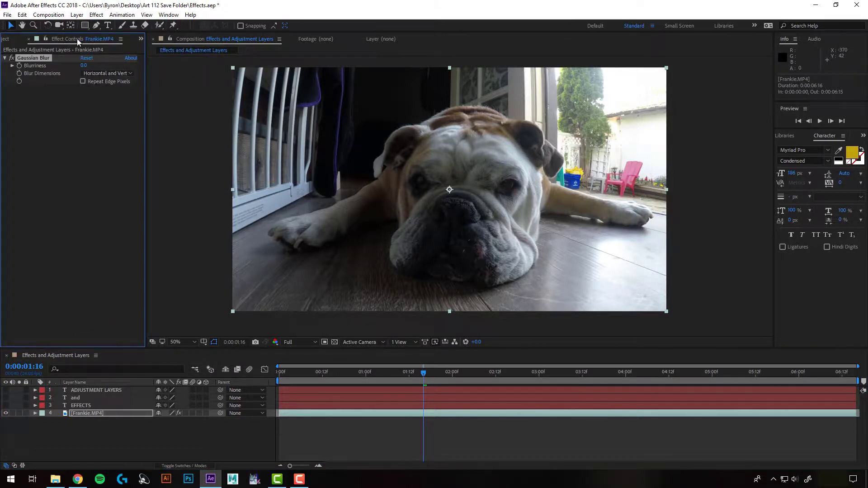
Step: Narrow the Gaussian Blur Effect Controls panel and raise Blurriness to 84.3
click(16, 41)
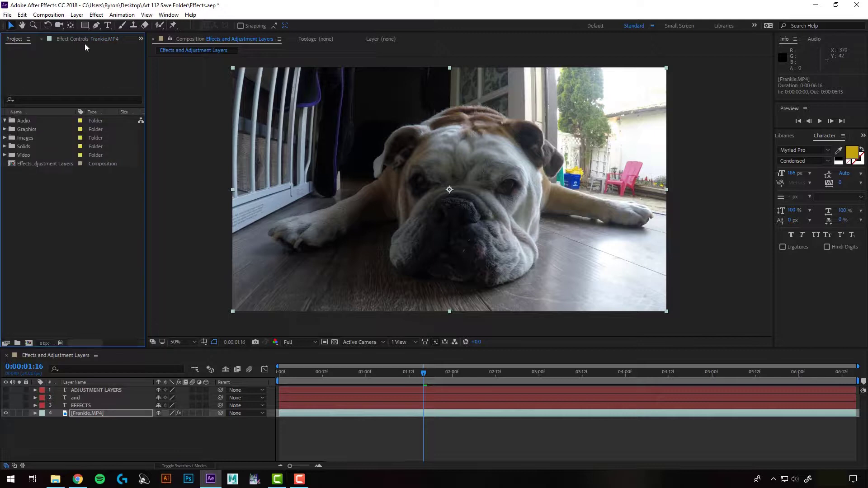
click(63, 39)
click(14, 39)
click(63, 39)
drag(144, 76, 120, 88)
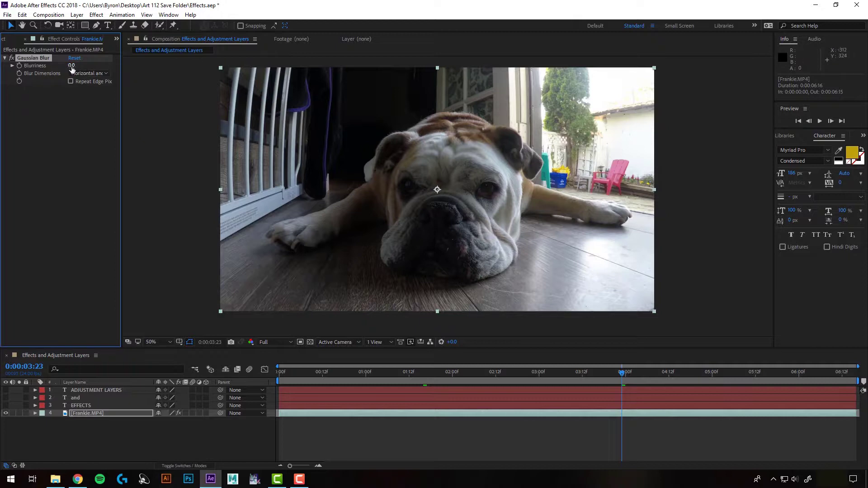
drag(71, 67, 110, 67)
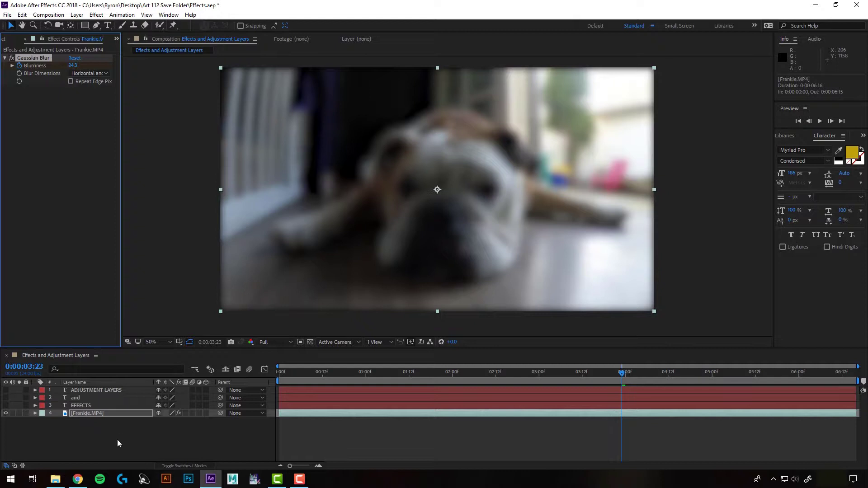
Step: Reveal Blurriness with U, keyframe it at 0 at 3:00, and preview
key(u)
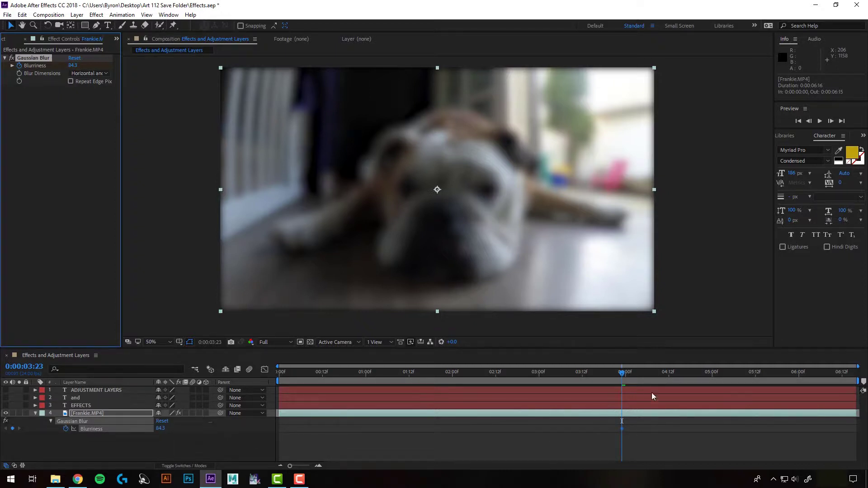
key(ctrl+z)
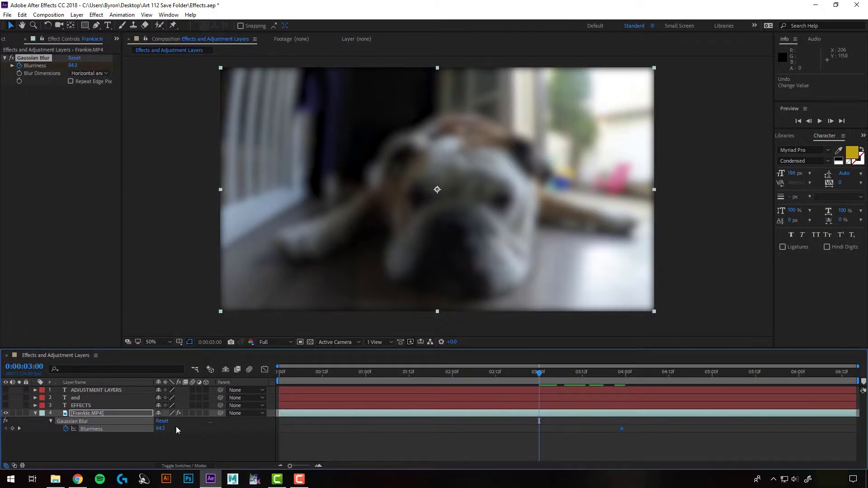
click(160, 428)
text(0)
key(Return)
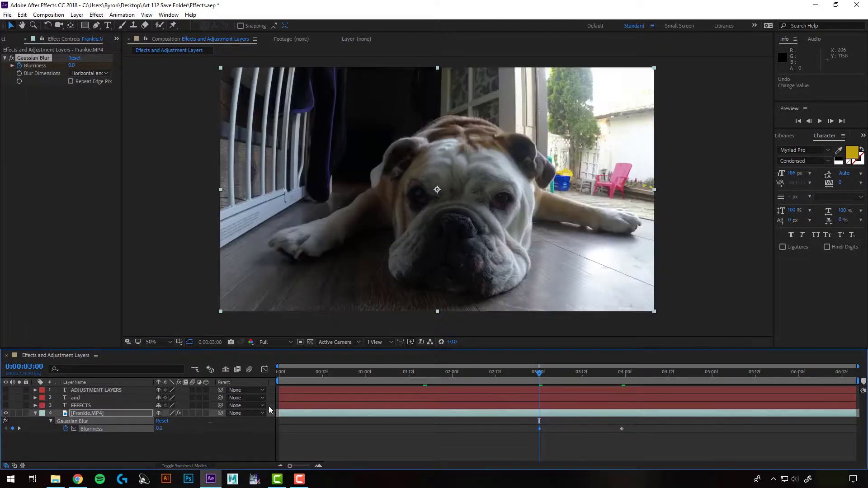
key(space)
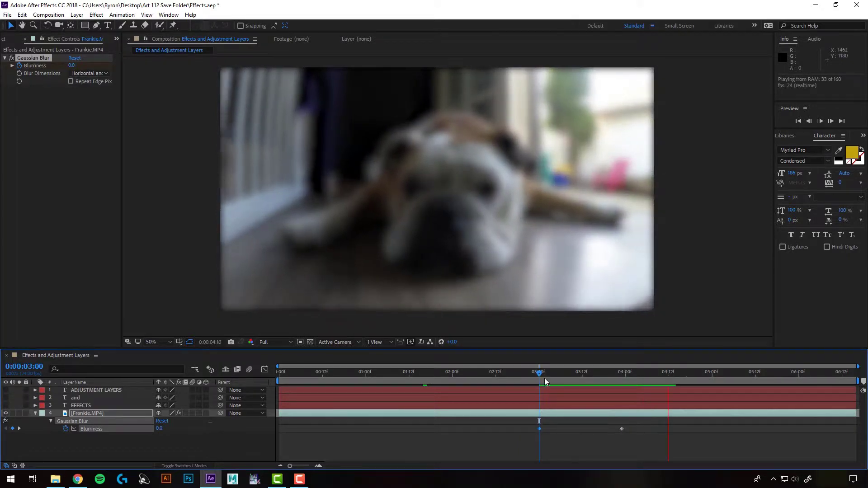
Step: Add a Blurriness keyframe of 0 at 4:22 and preview the blur pulse
drag(548, 373, 705, 373)
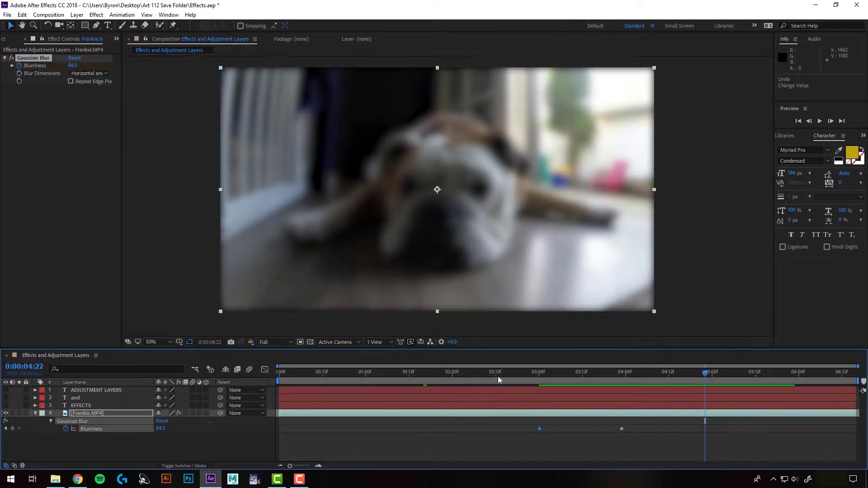
click(163, 428)
text(0)
click(538, 373)
key(space)
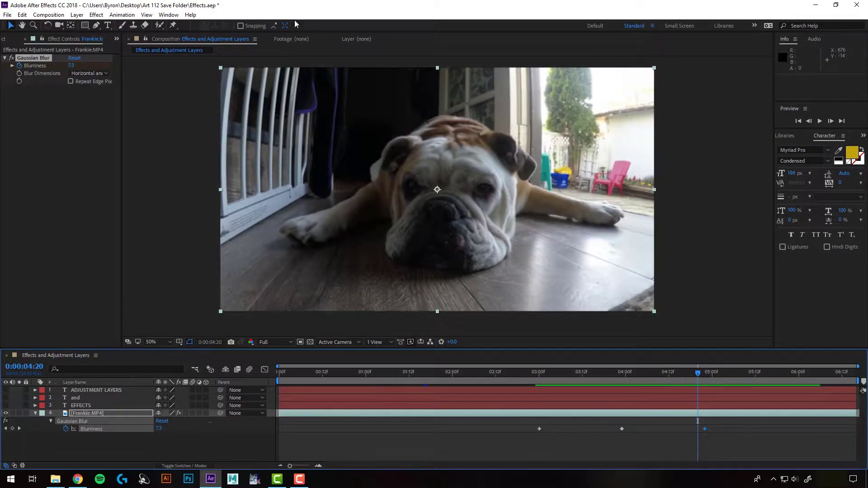
Step: Apply Distort > CC Lens to Frankie.MP4 with Size 105 and Convergence 62
click(98, 17)
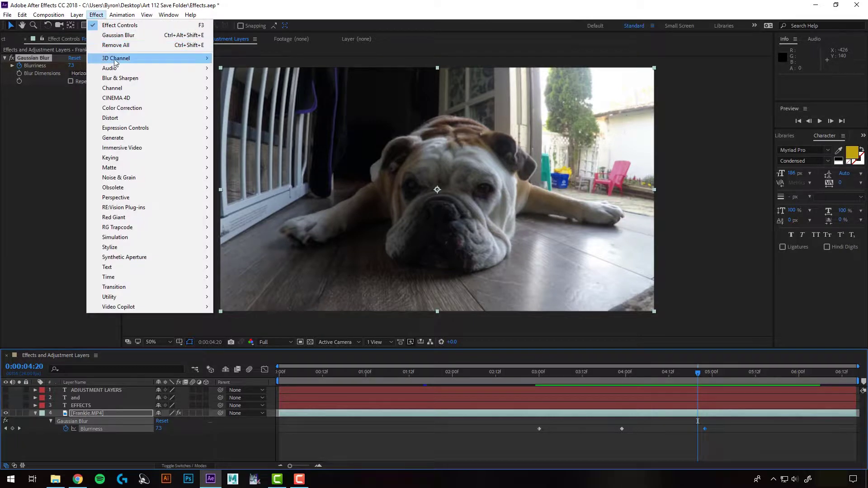
mouse_move(148, 118)
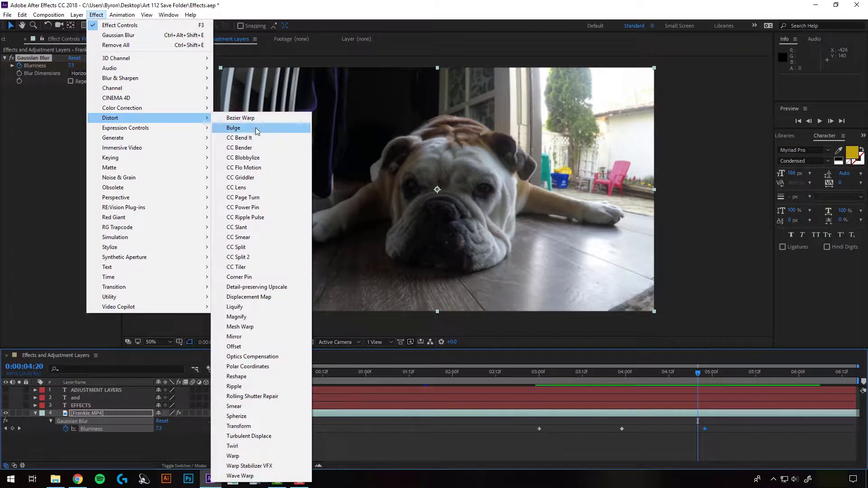
click(242, 187)
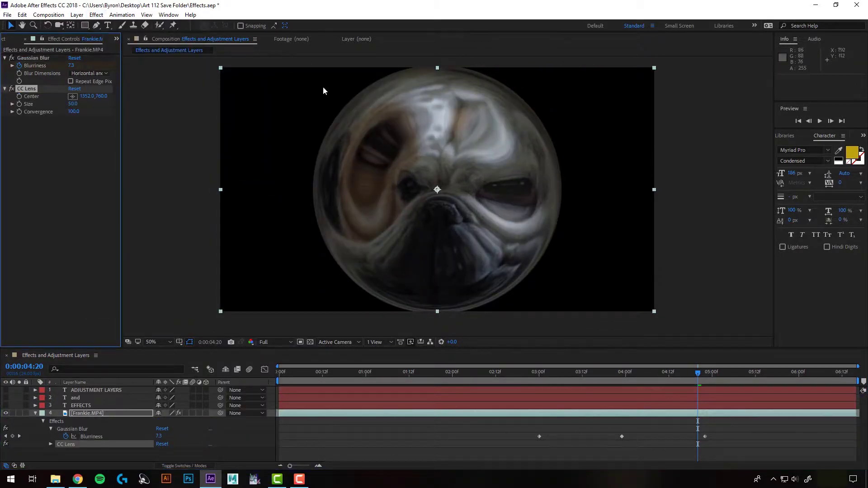
key(ctrl+z)
drag(69, 107, 59, 131)
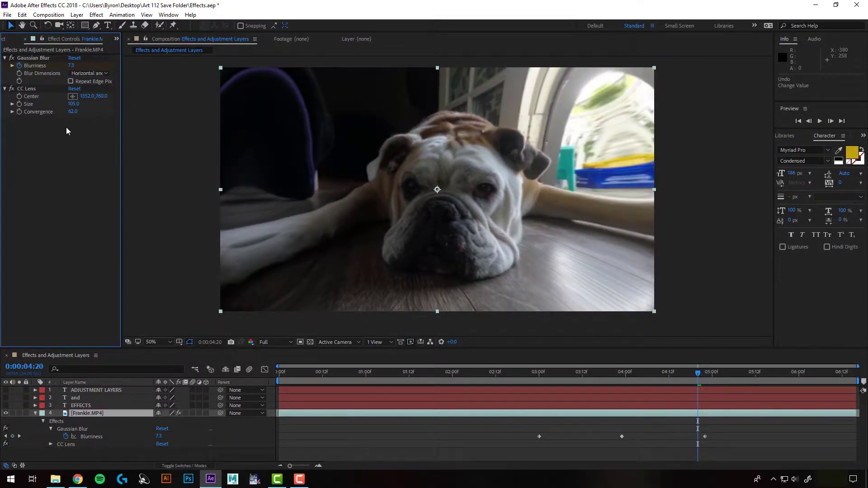
Step: Open Window > Effects & Presets and expand Distort to reach CC Split 2
click(169, 15)
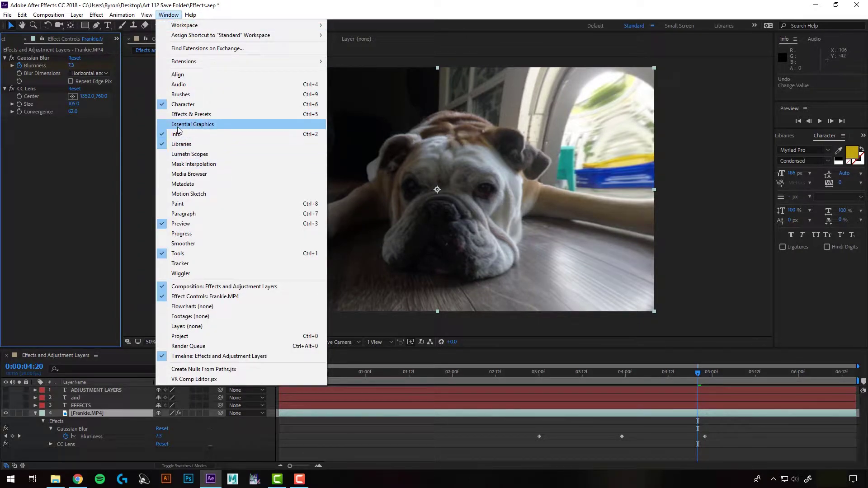
click(201, 115)
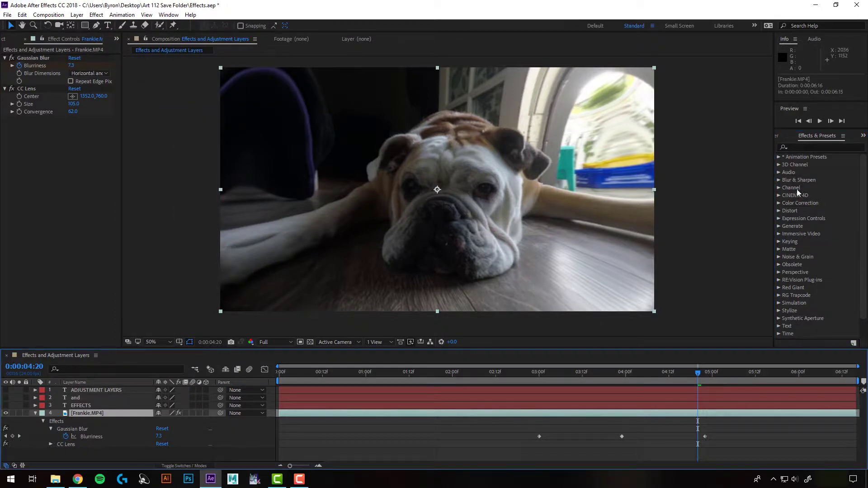
click(779, 211)
scroll(809, 210, down, 3)
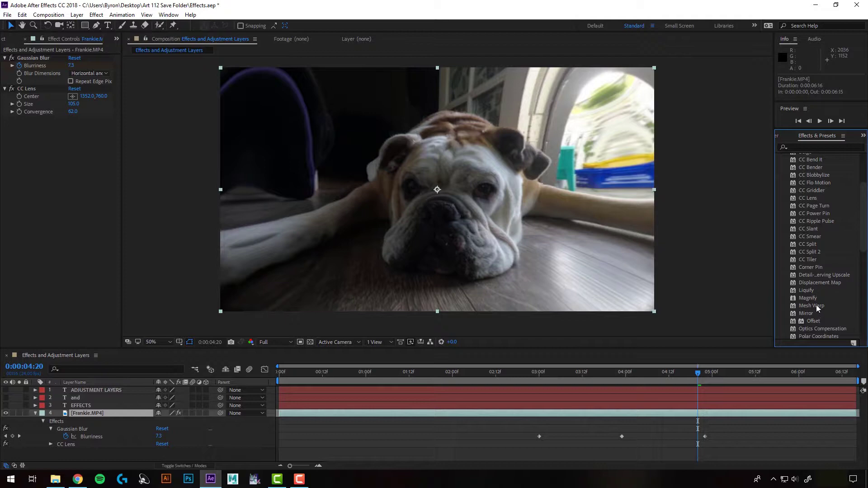
scroll(814, 294, up, 1)
double_click(809, 273)
Step: Drag CC Split 2 onto Frankie.MP4, spread Points A and B edge to edge, splits at 0
key(ctrl+z)
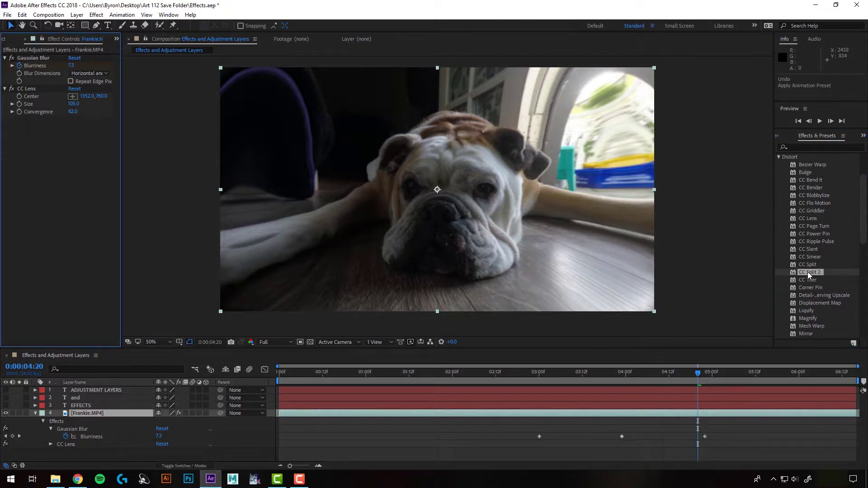
drag(808, 272, 625, 412)
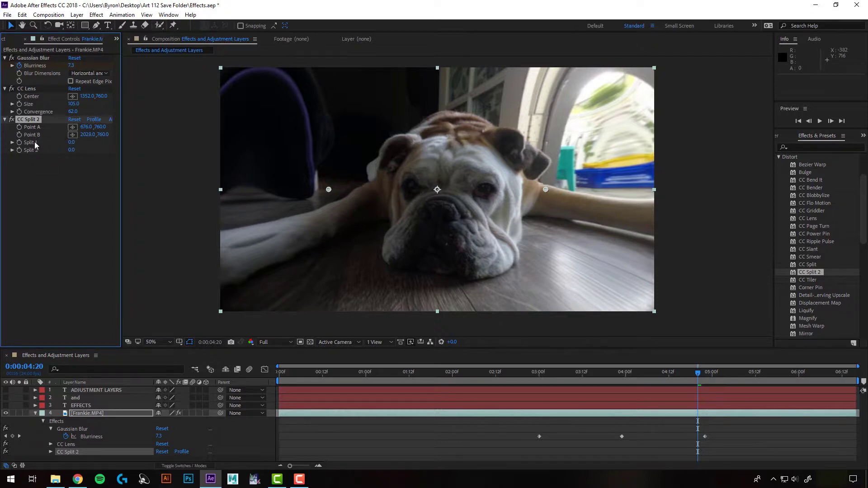
drag(71, 142, 96, 161)
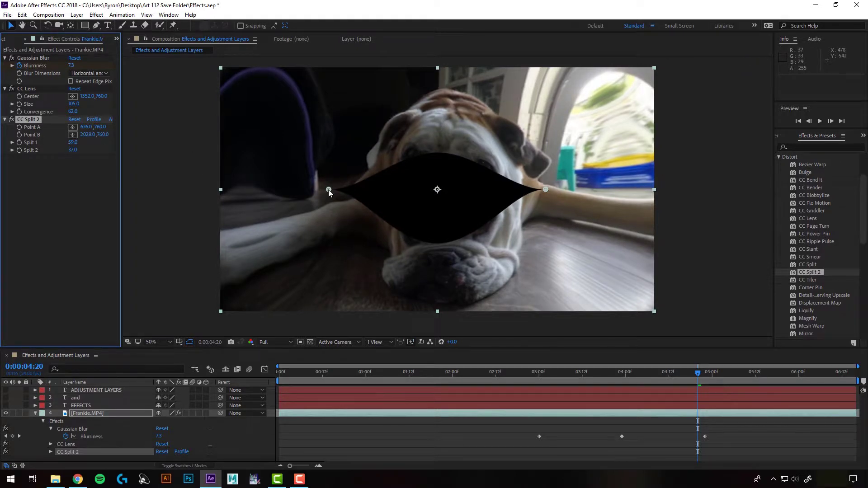
drag(329, 190, 222, 189)
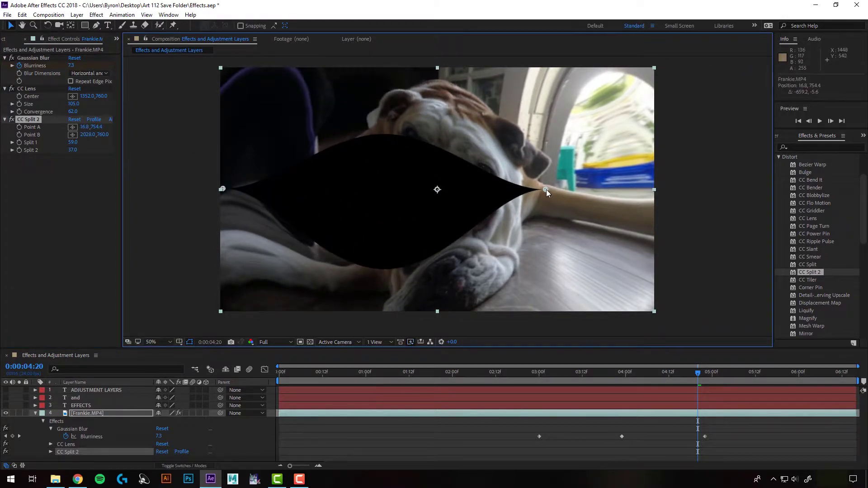
drag(547, 189, 670, 196)
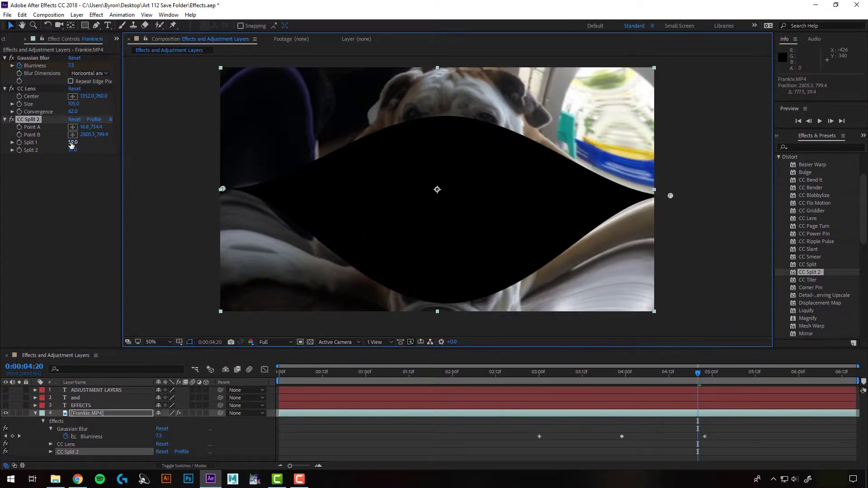
drag(71, 145, 14, 158)
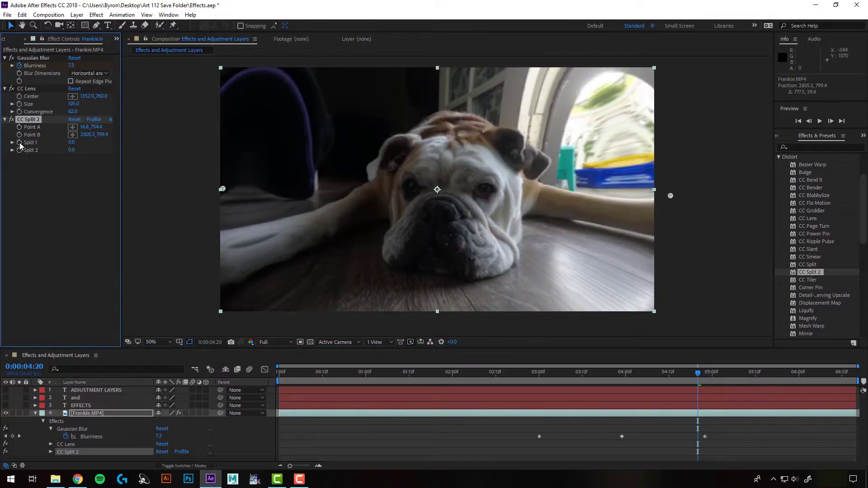
Step: Keyframe CC Split 2's Split 1 at 61 at 5:16 and preview from 2:22
click(19, 150)
click(91, 414)
key(u)
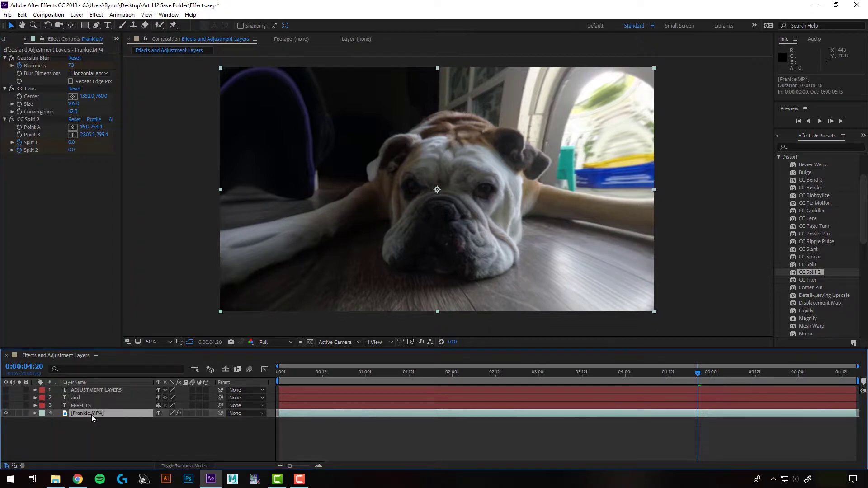
key(u)
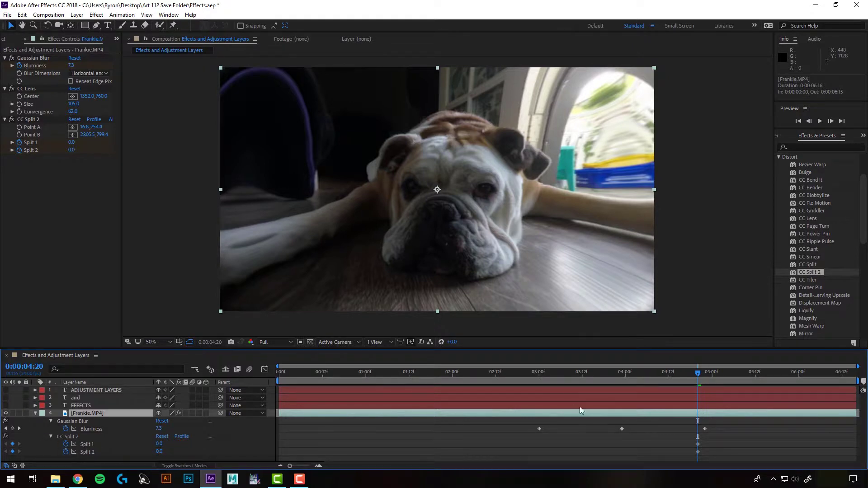
drag(583, 383, 698, 383)
drag(733, 387, 772, 386)
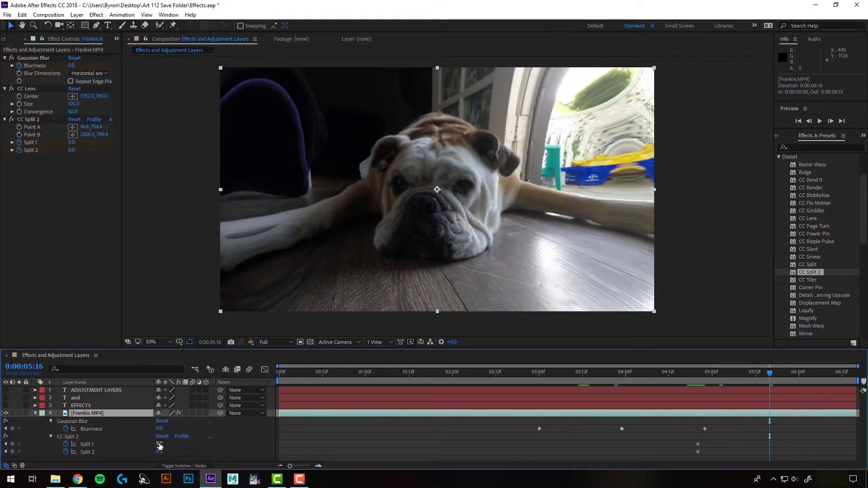
drag(159, 445, 189, 445)
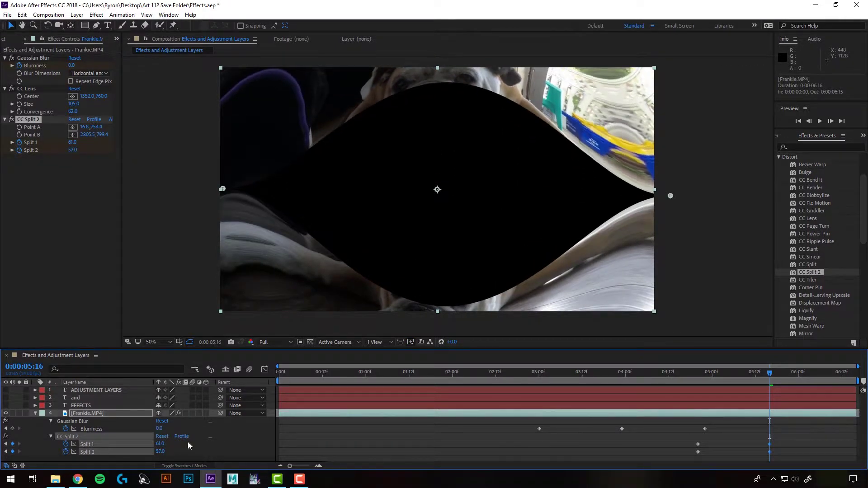
drag(672, 366, 532, 375)
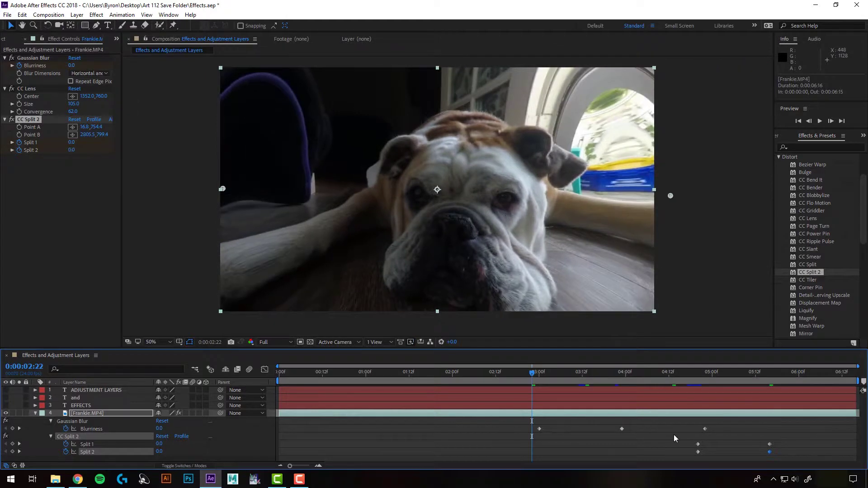
key(space)
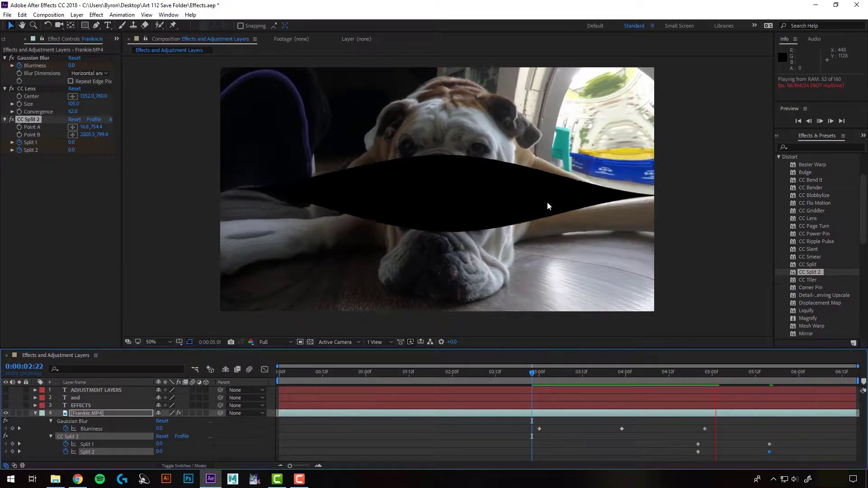
key(space)
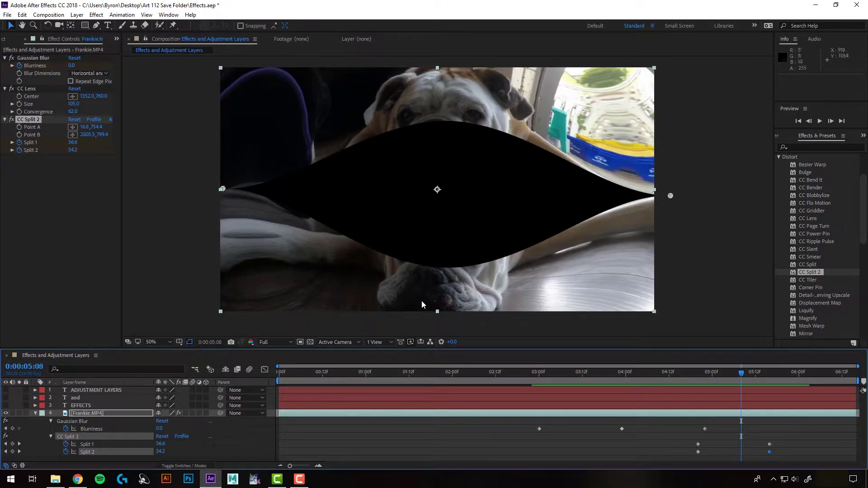
Step: Toggle CC Split 2 and CC Lens on and off to compare their effect
click(12, 120)
click(11, 89)
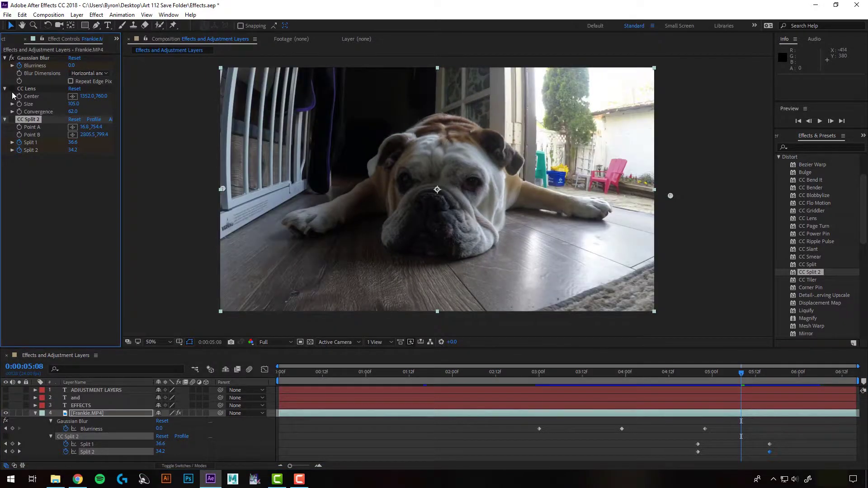
click(12, 88)
click(12, 120)
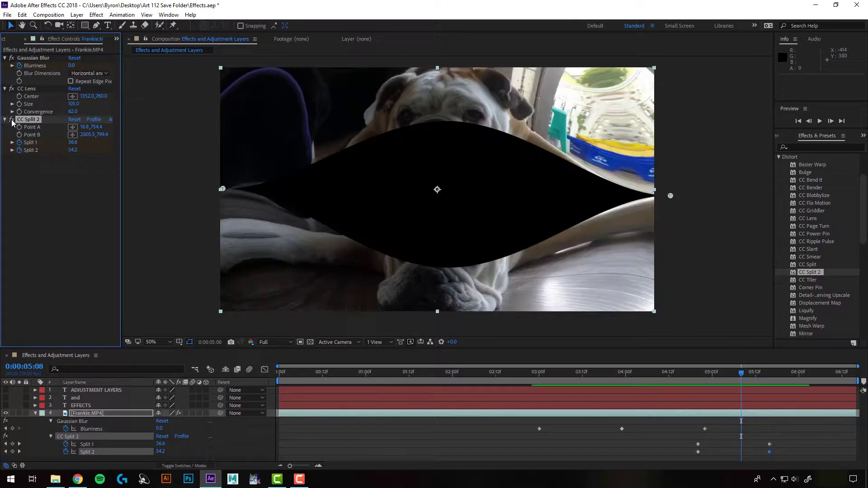
click(12, 119)
click(12, 89)
click(11, 89)
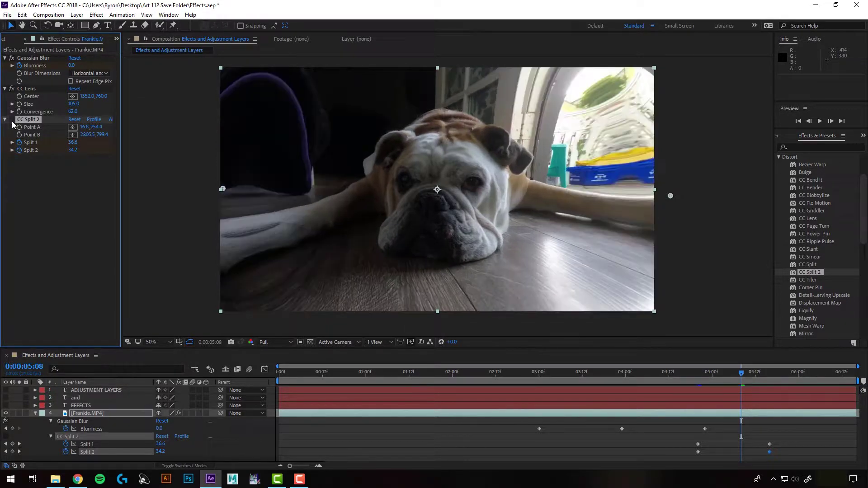
click(11, 120)
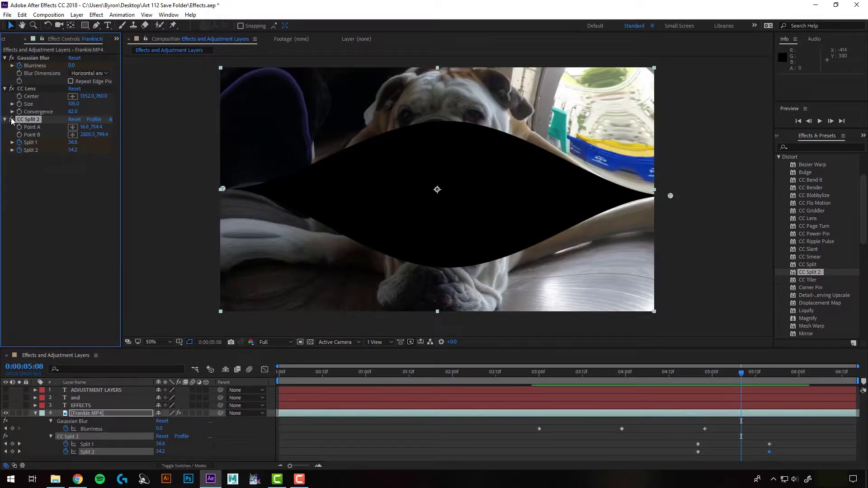
click(11, 120)
click(12, 88)
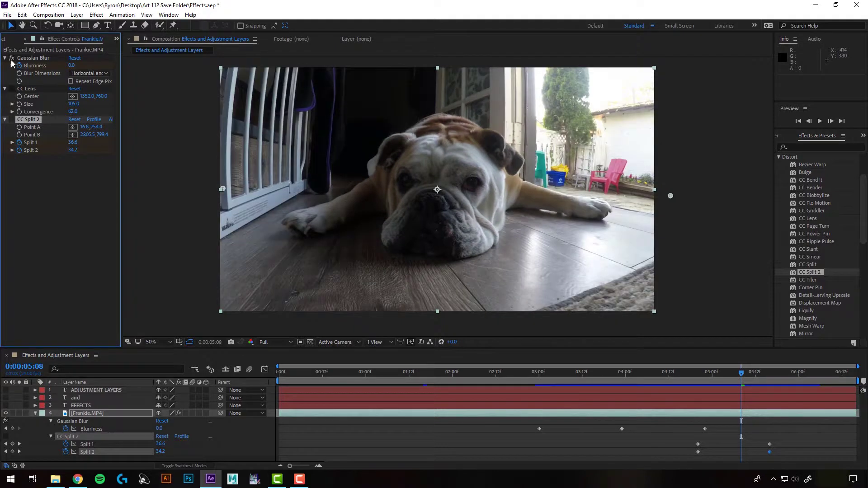
click(11, 89)
click(12, 119)
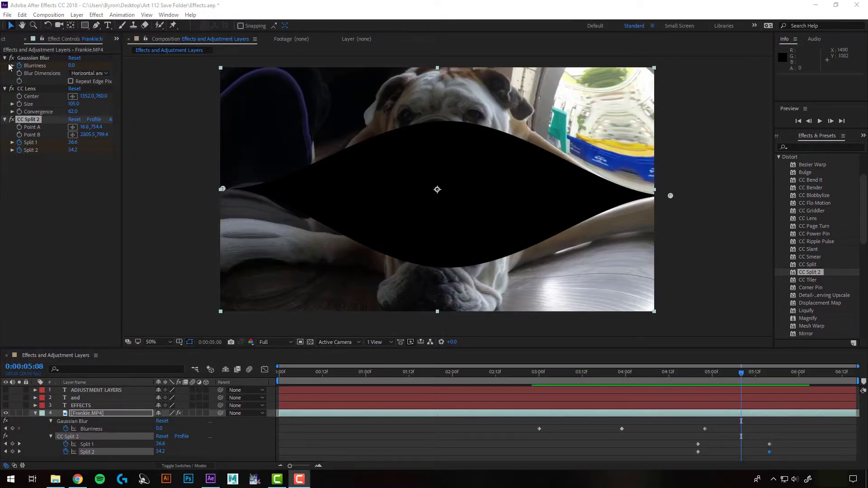
Step: Turn off Gaussian Blur, CC Lens and CC Split 2, and show the EFFECTS title layer
click(12, 58)
click(12, 89)
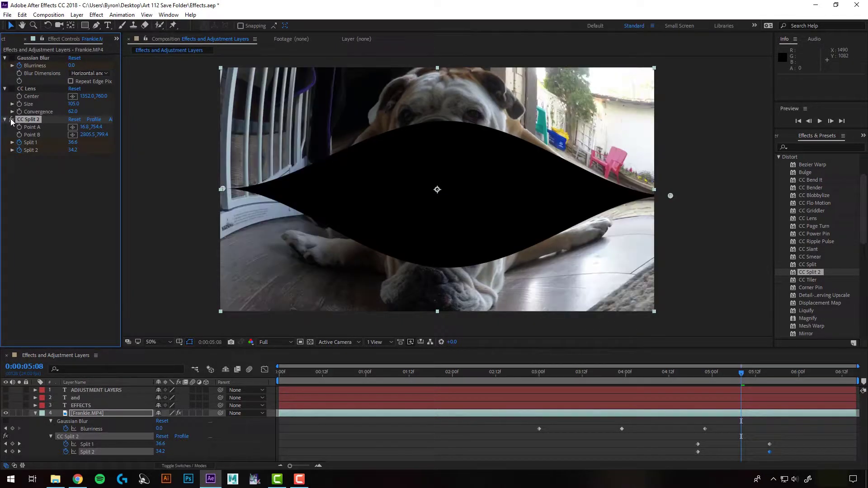
click(12, 120)
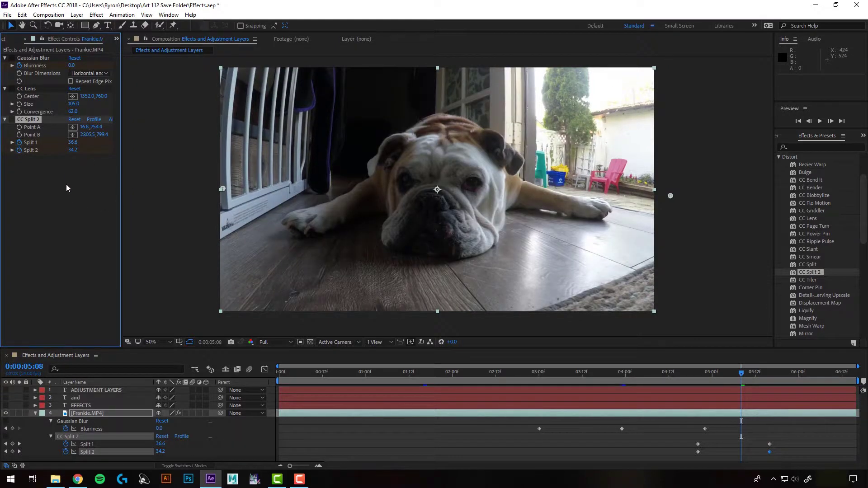
click(6, 405)
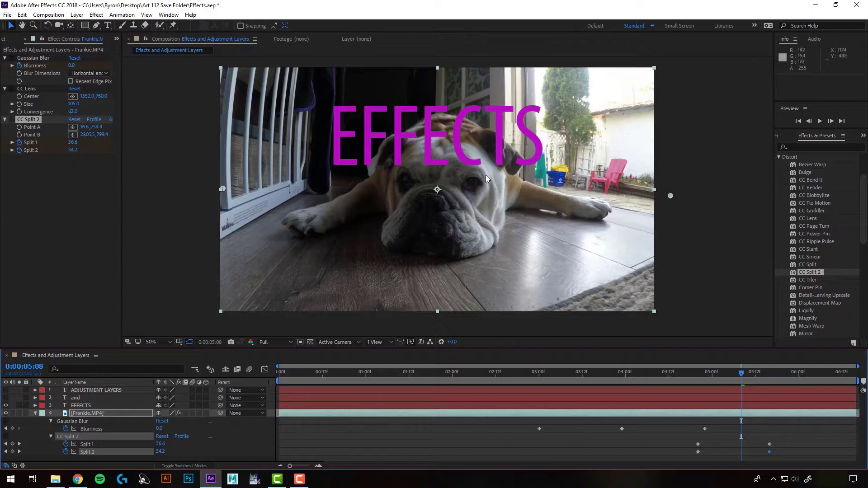
Step: Apply Distort > Bulge to the EFFECTS title layer and position Bulge Center on the text
click(803, 175)
scroll(801, 189, up, 1)
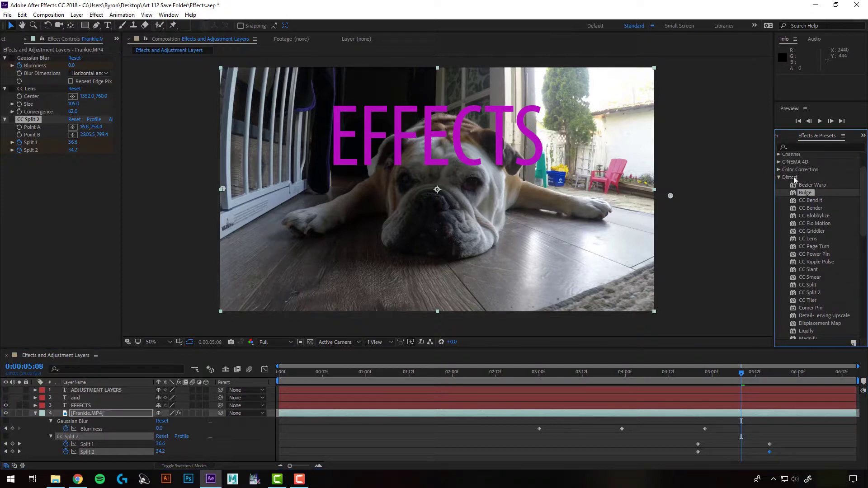
drag(805, 193, 84, 406)
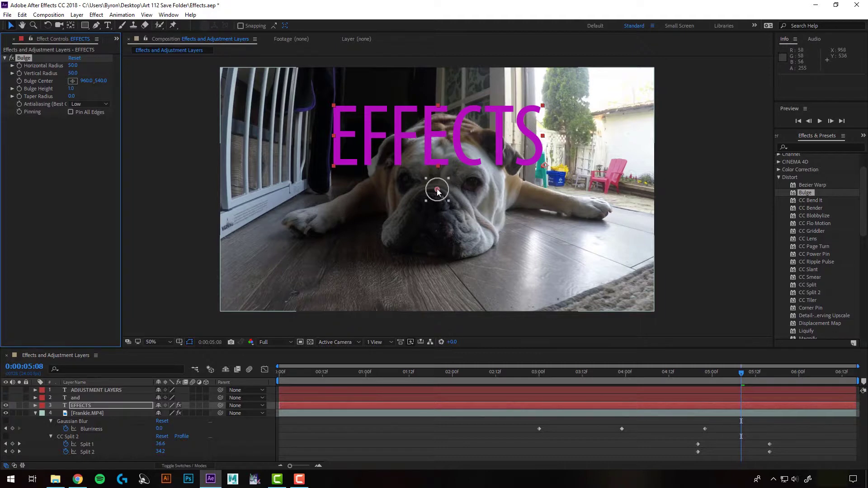
click(72, 81)
click(436, 187)
drag(436, 186, 437, 133)
key(ctrl+z)
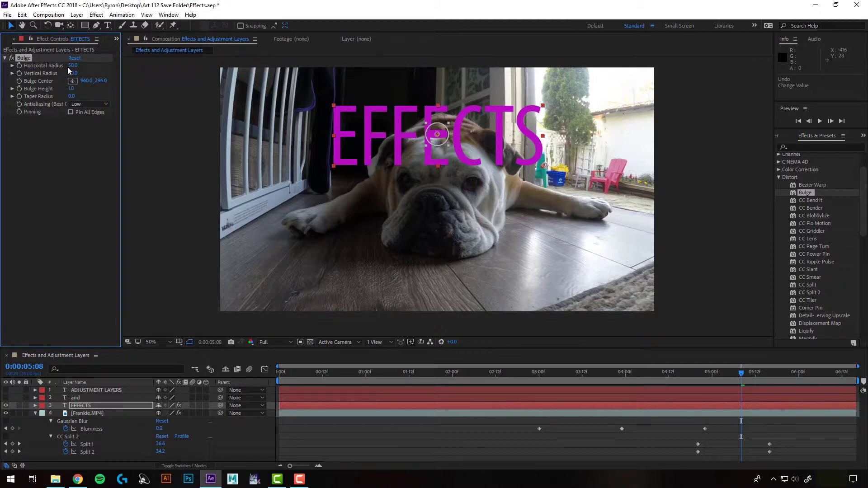
Step: Set Bulge radii to 533 and 267, and keyframe Bulge Height at 0
drag(72, 65, 297, 73)
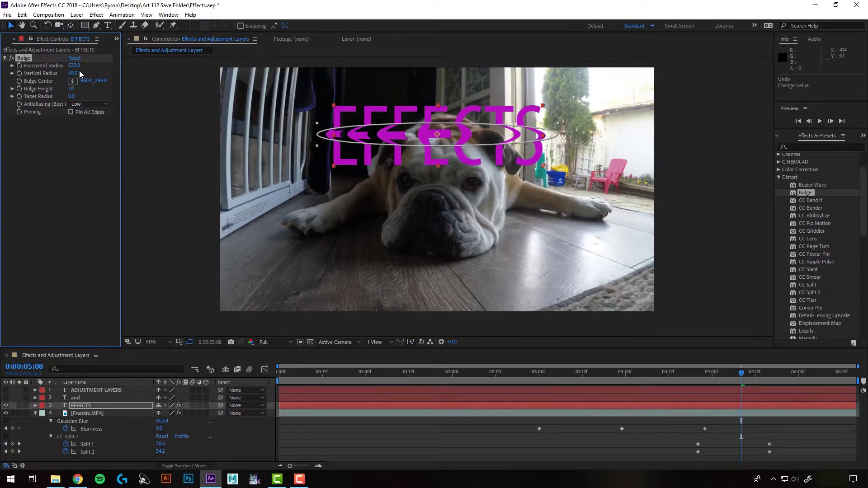
drag(72, 73, 169, 75)
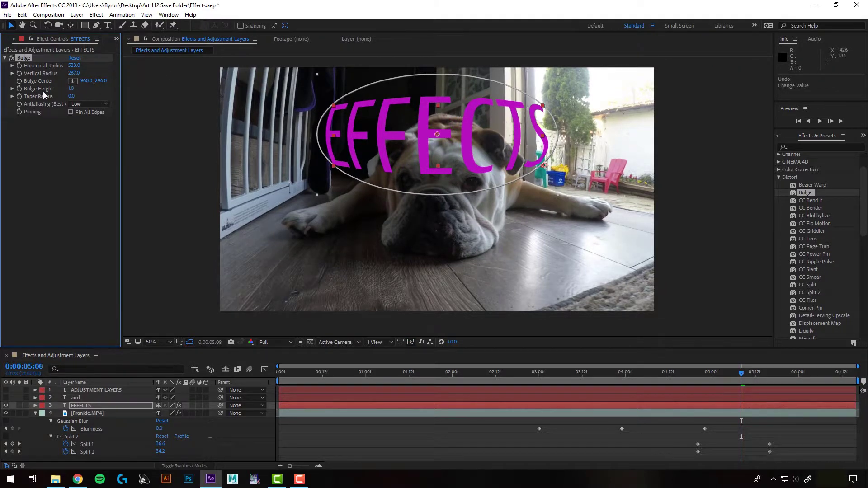
drag(66, 89, 33, 97)
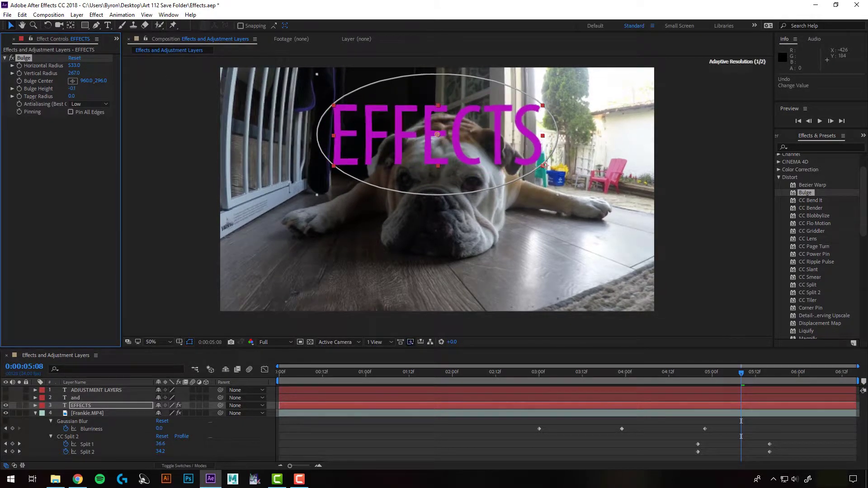
click(72, 89)
text(0)
key(Return)
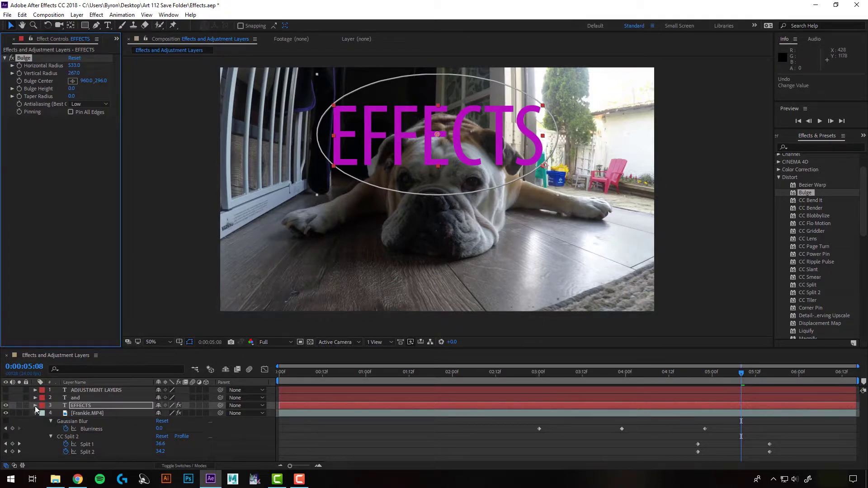
click(19, 111)
click(86, 405)
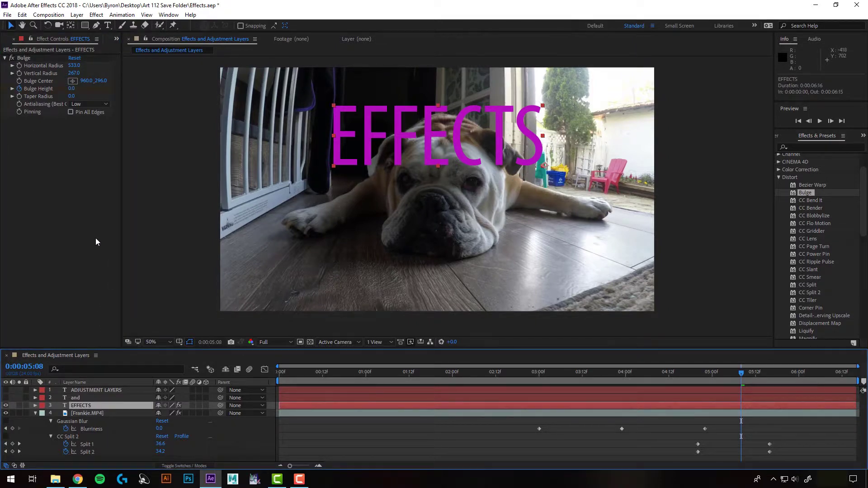
Step: Keyframe Bulge Height at 1.4 near the clip's end and preview the bulge growing
key(u)
drag(740, 375, 808, 382)
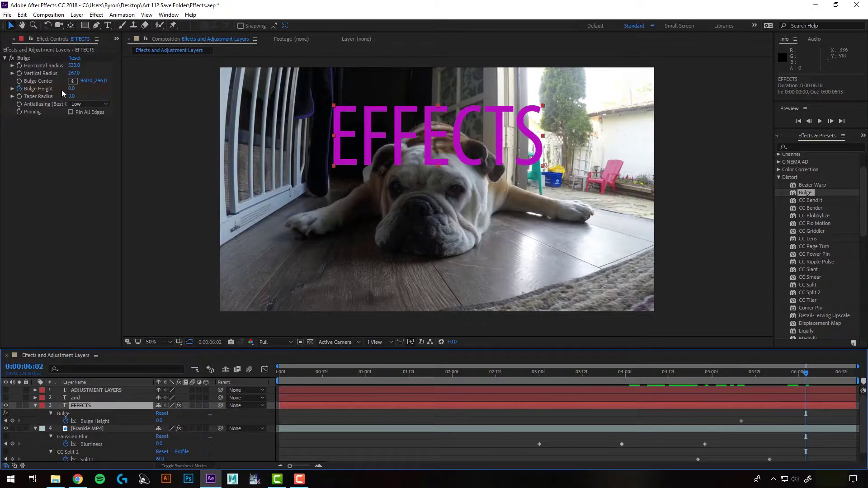
drag(71, 88, 136, 93)
click(820, 372)
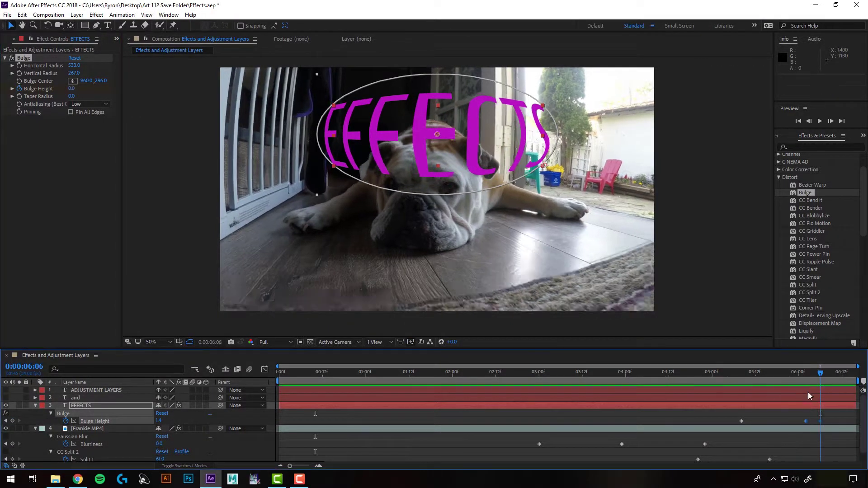
key(space)
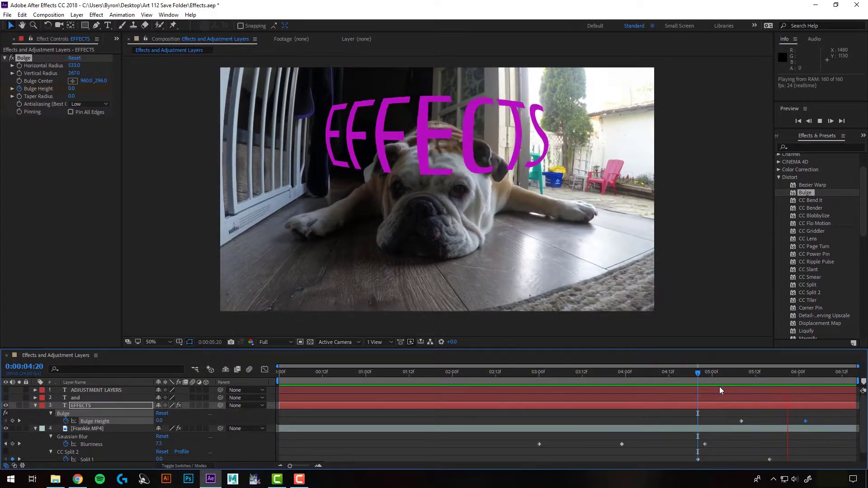
click(461, 422)
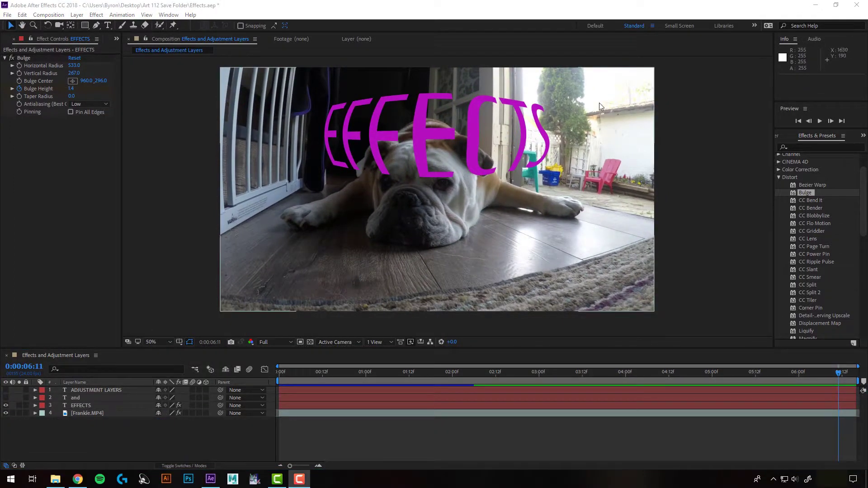
Step: Add a Lens Flare to Frankie.MP4 and move its Flare Center to 2692.9, 22.1
click(86, 414)
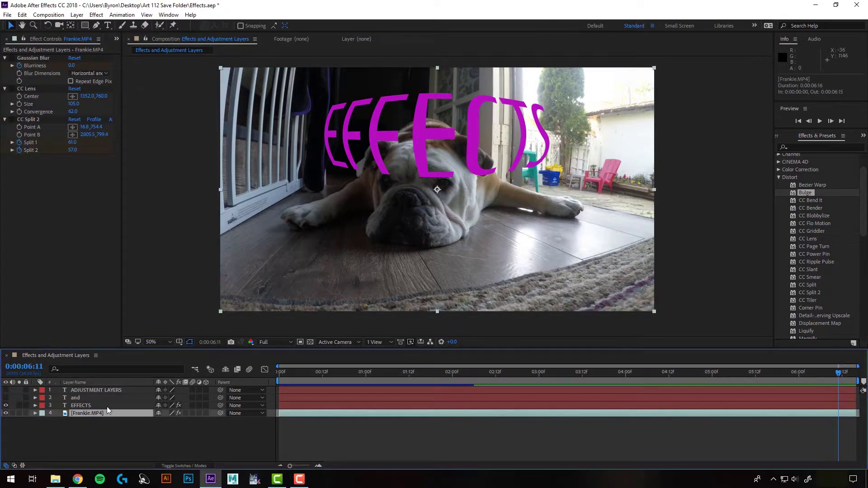
click(97, 15)
mouse_move(136, 140)
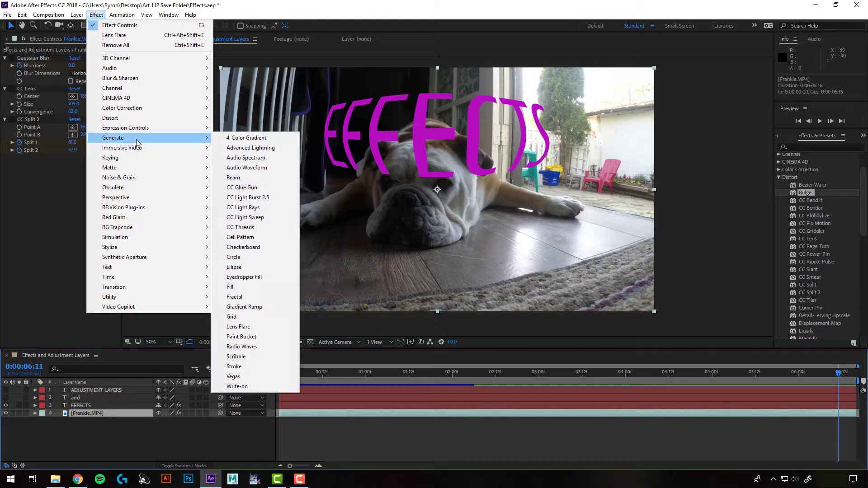
click(238, 327)
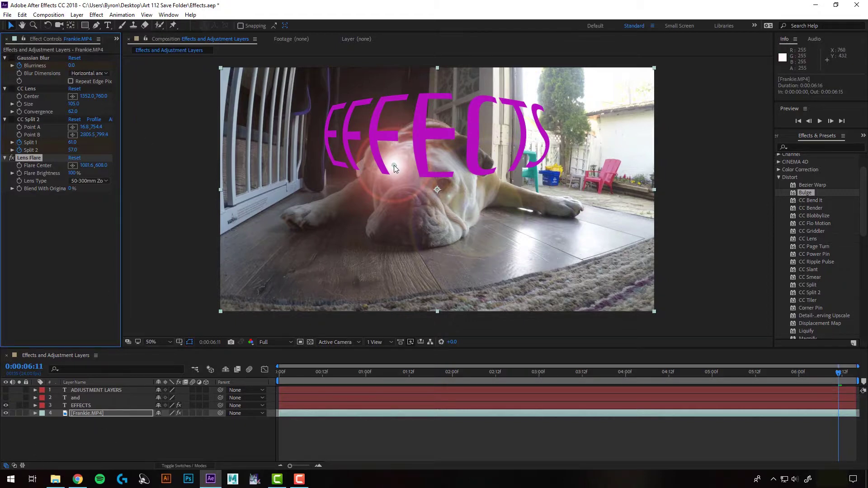
drag(395, 165, 654, 74)
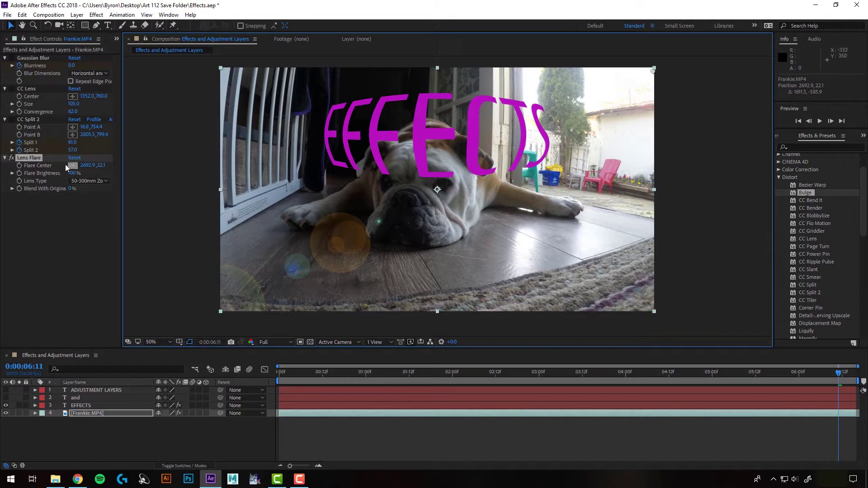
click(20, 168)
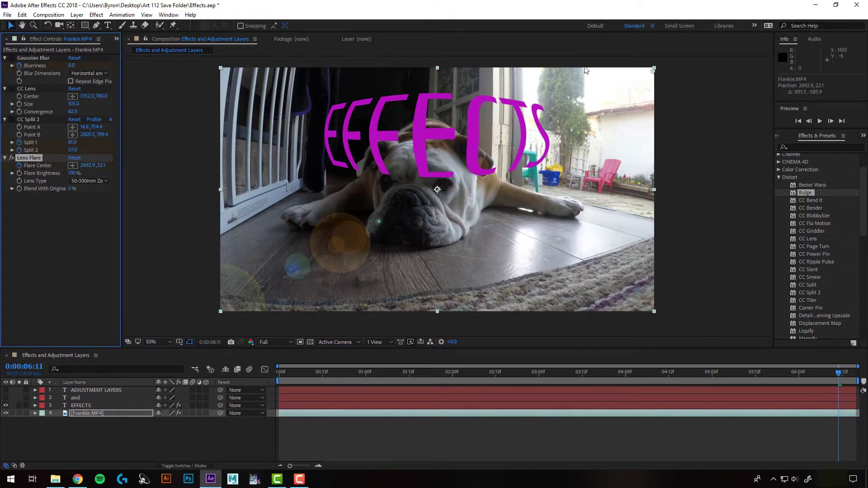
click(78, 414)
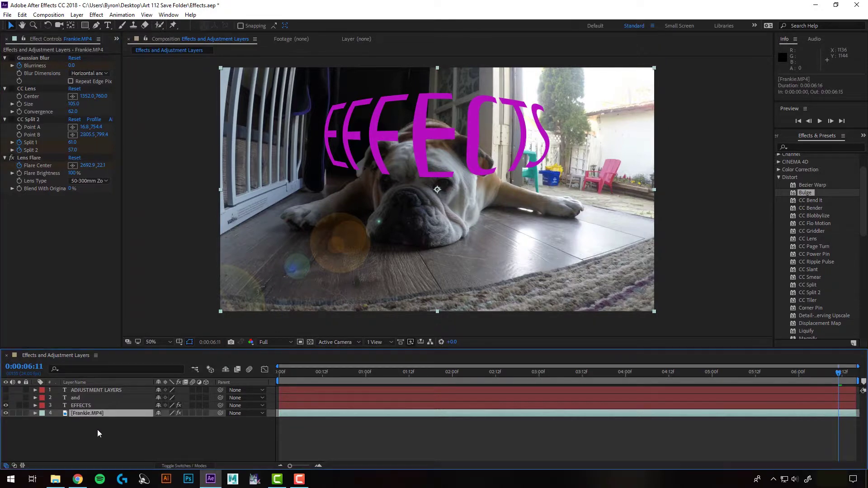
Step: Keyframe the Flare Center at 1:07, then shift the flare left at 3:09
key(u)
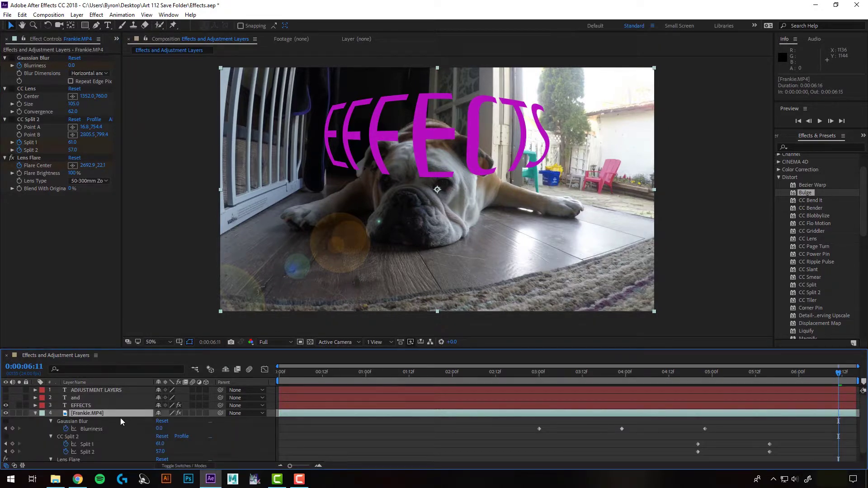
scroll(133, 416, down, 1)
click(74, 451)
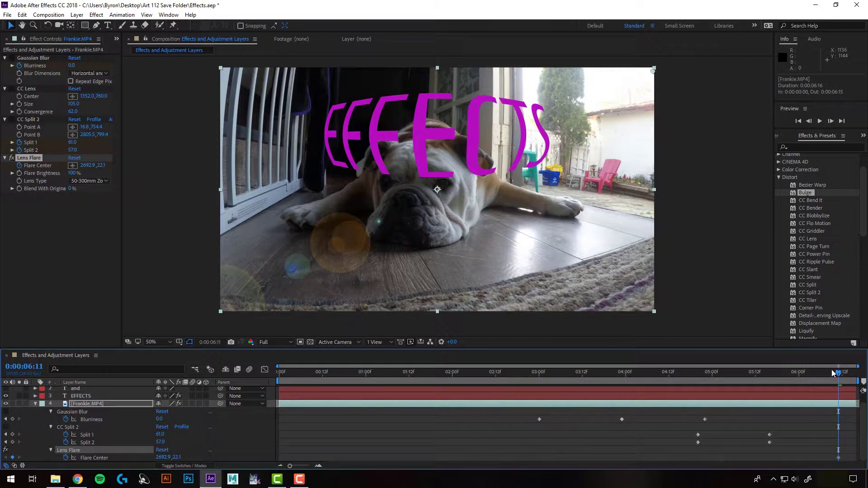
drag(833, 373, 390, 374)
drag(838, 457, 388, 456)
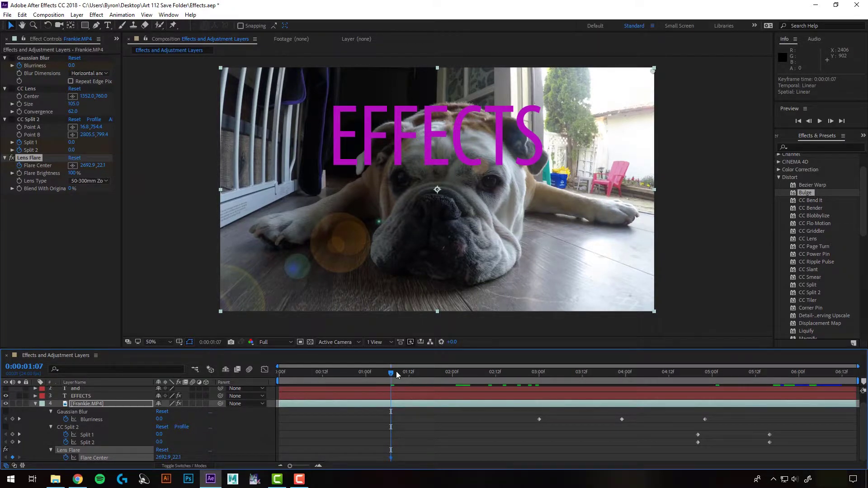
drag(396, 372, 572, 392)
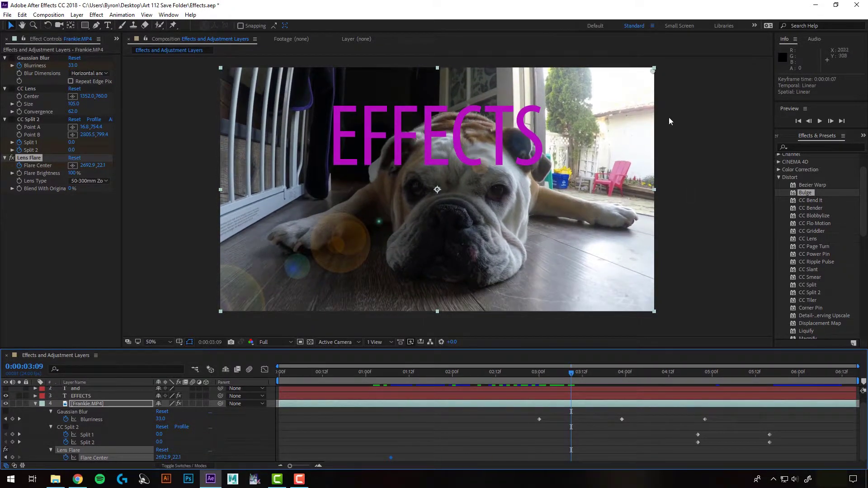
drag(652, 71, 587, 74)
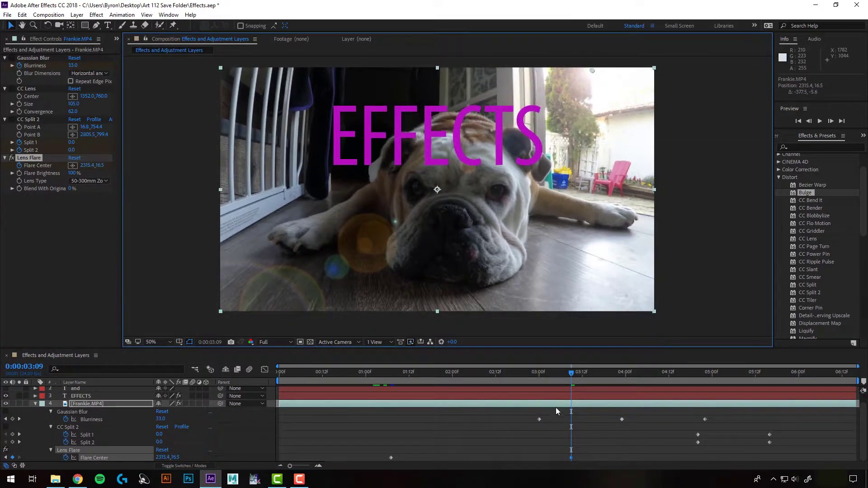
Step: Preview the flare drift and return to about 1:11
key(space)
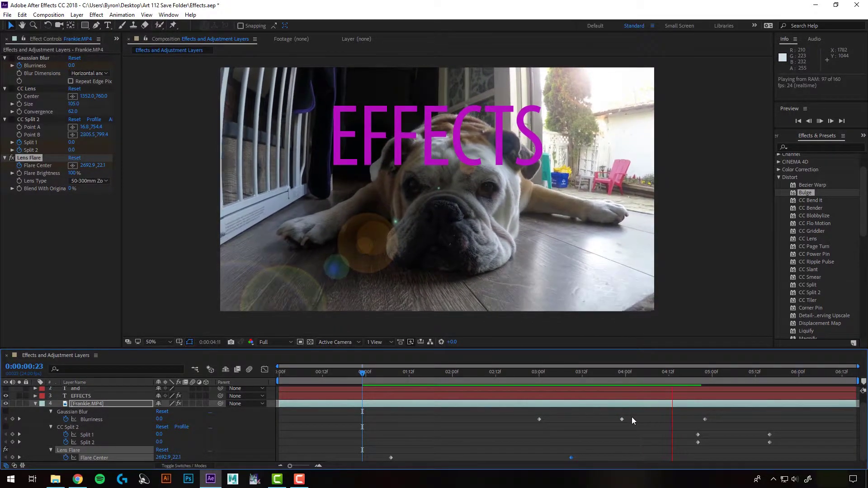
key(space)
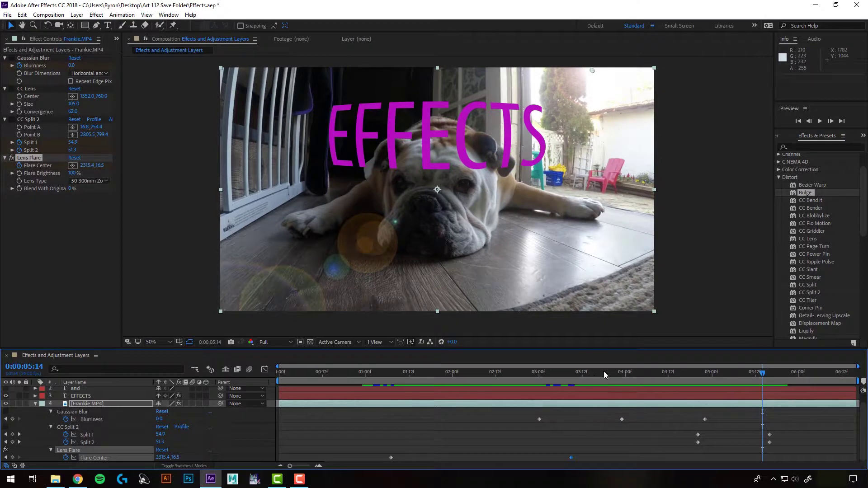
drag(604, 371, 406, 371)
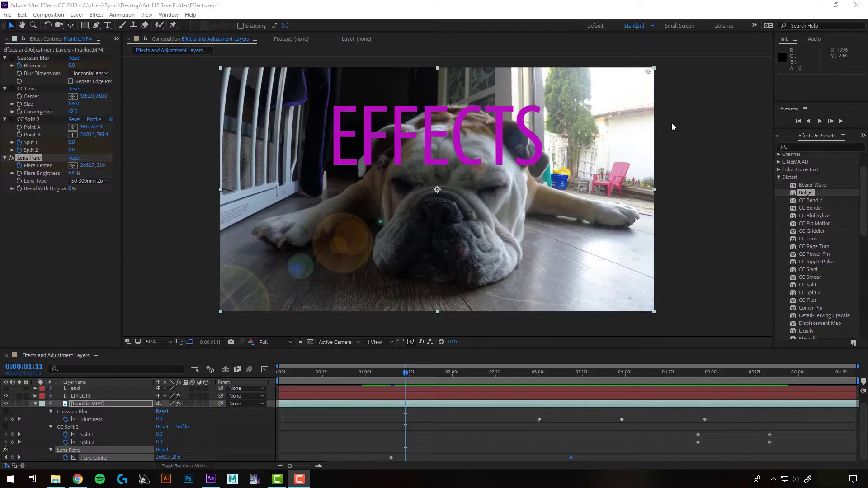
Step: Make the ADJUSTMENT LAYERS and 'and' titles visible and collapse Frankie.MP4's keyframed properties
scroll(6, 398, up, 1)
click(5, 398)
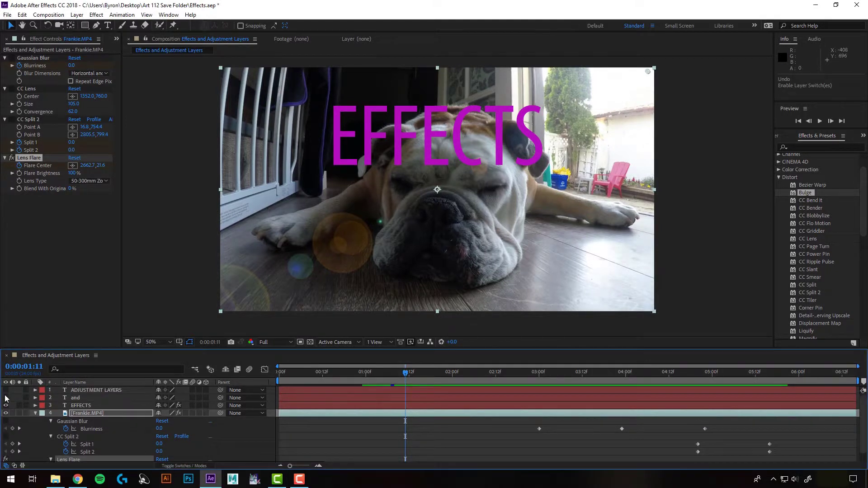
click(6, 391)
click(5, 398)
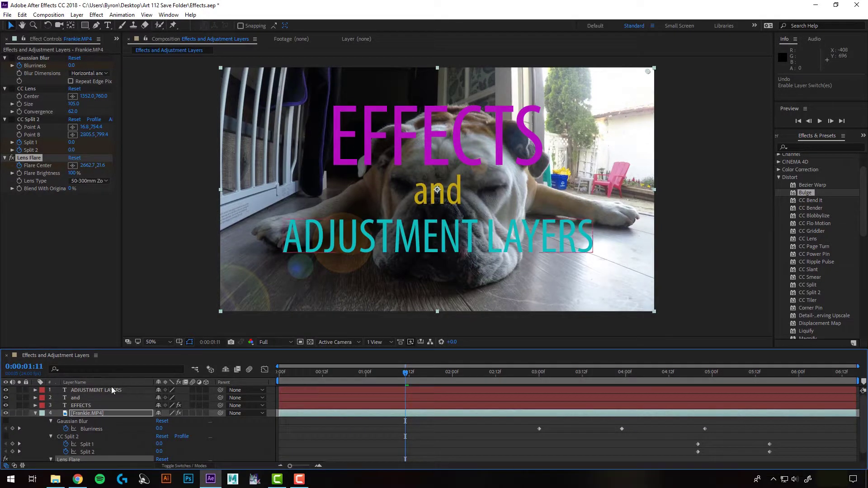
click(80, 413)
key(u)
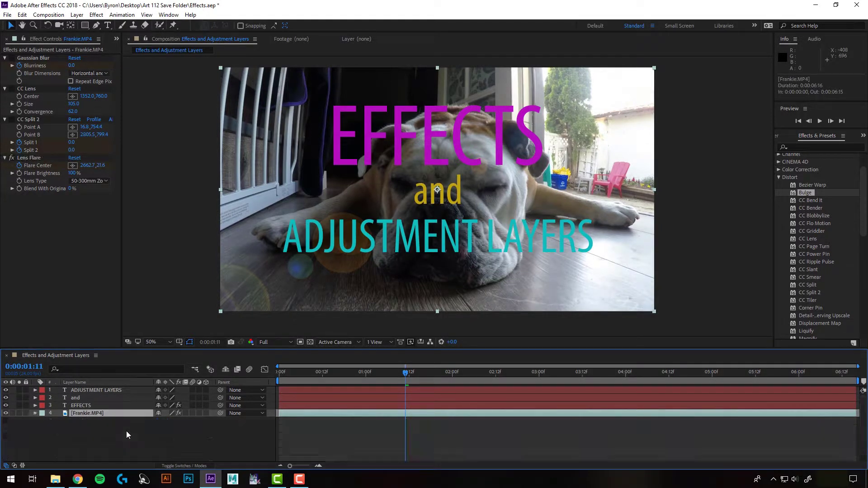
click(135, 439)
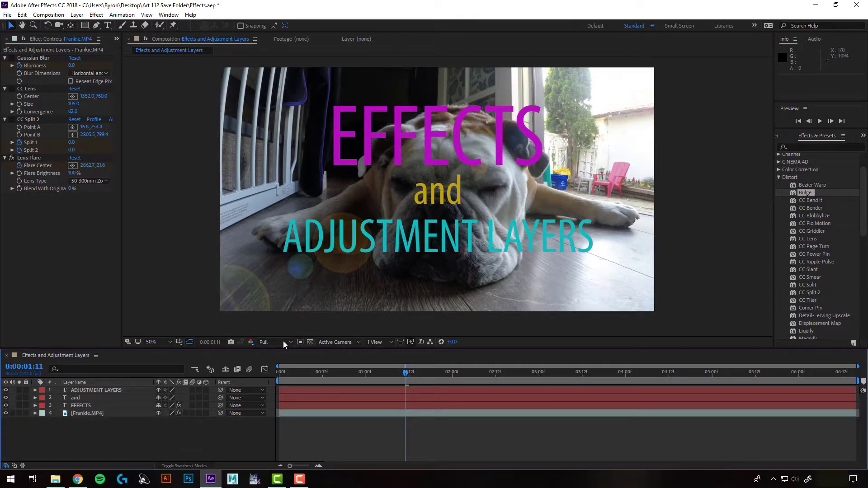
Step: Create Adjustment Layer 1 with a Gaussian Blur at Blurriness 57.8
click(77, 15)
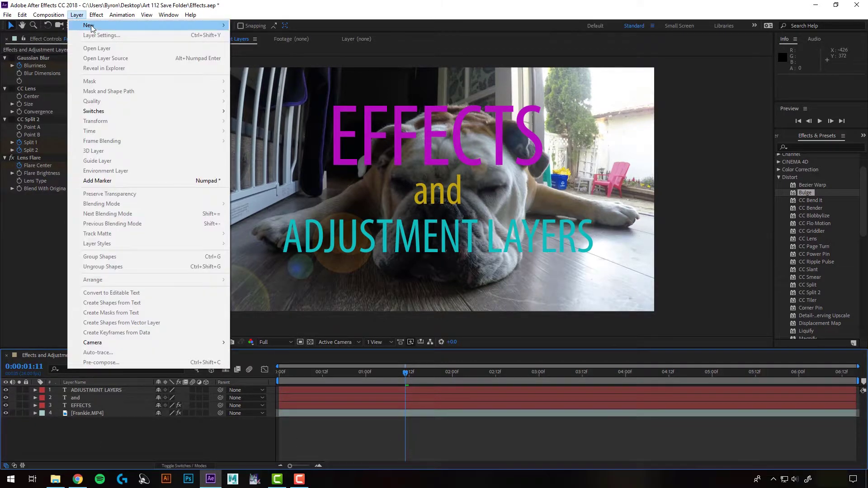
mouse_move(90, 26)
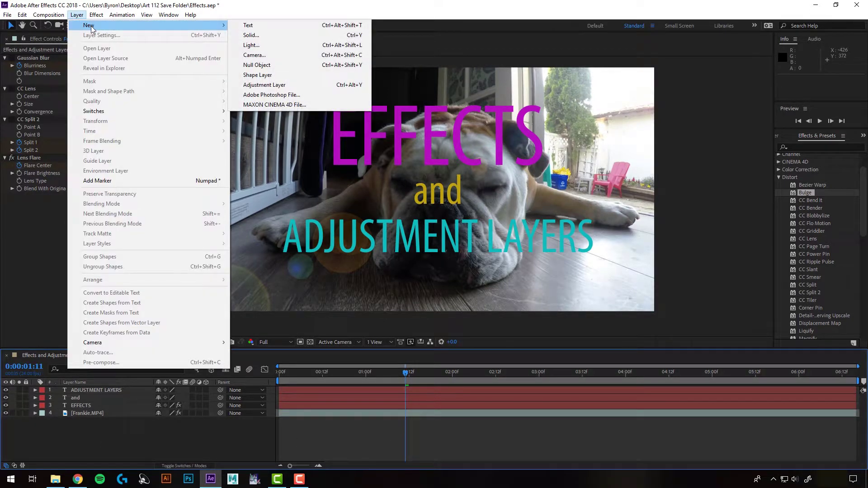
click(283, 86)
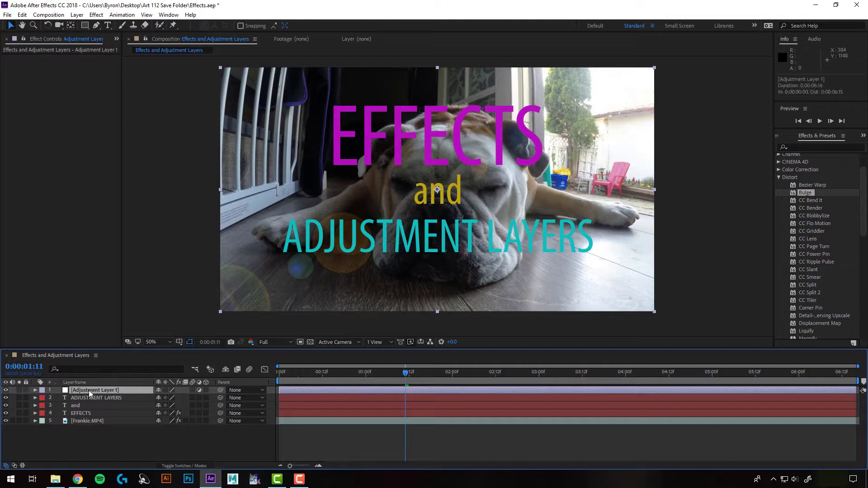
click(95, 15)
mouse_move(148, 80)
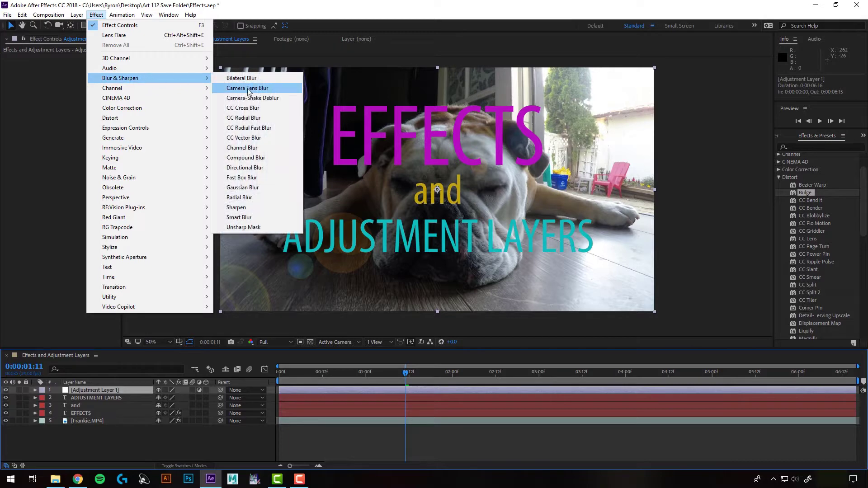
click(256, 187)
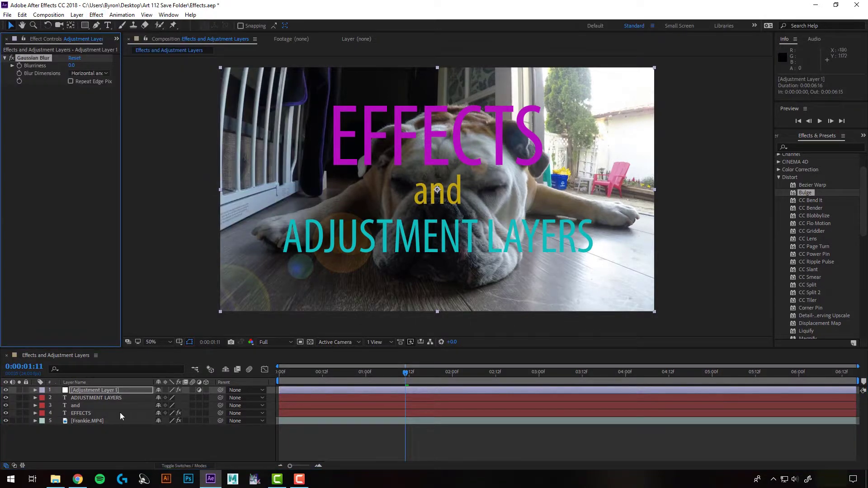
drag(72, 66, 398, 125)
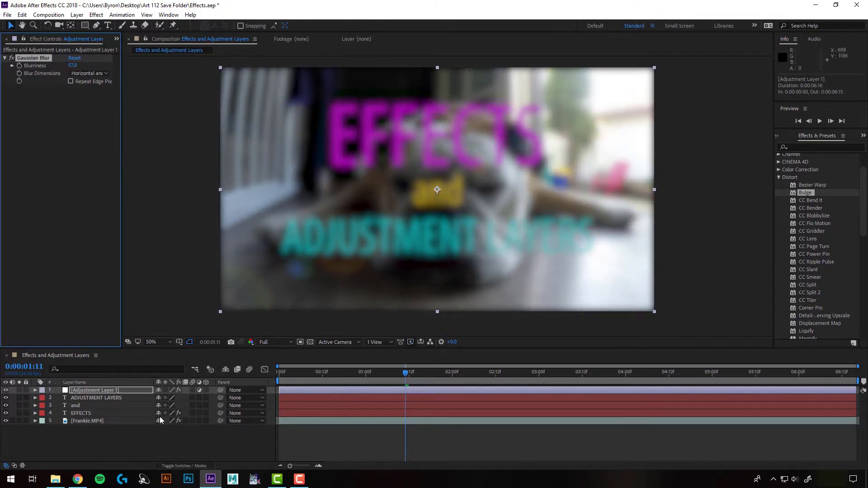
Step: Reorder Adjustment Layer 1 among the title layers in the stack
click(92, 391)
drag(96, 390, 99, 403)
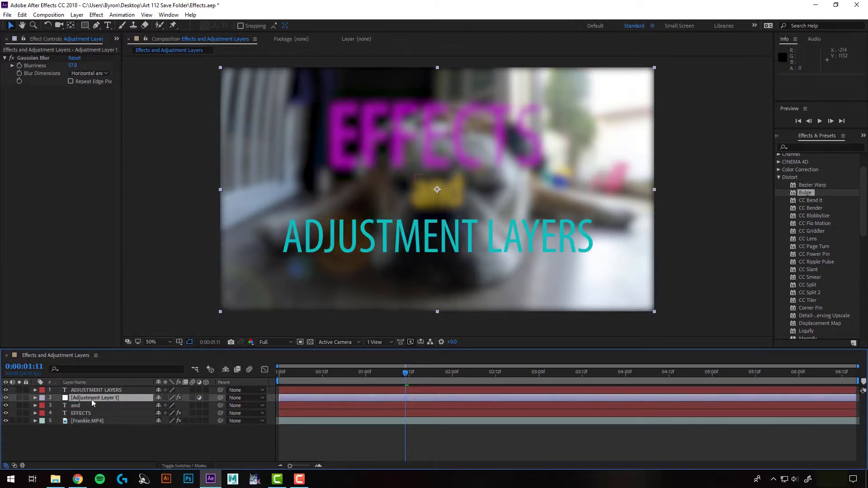
click(99, 389)
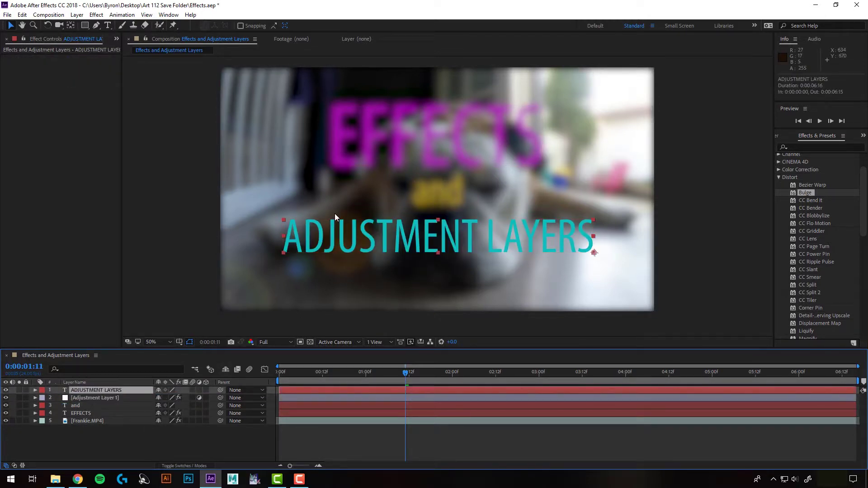
click(93, 398)
drag(77, 397, 96, 390)
Step: Disable the Gaussian Blur and copy Frankie.MP4's CC Split 2 onto Adjustment Layer 1
click(12, 58)
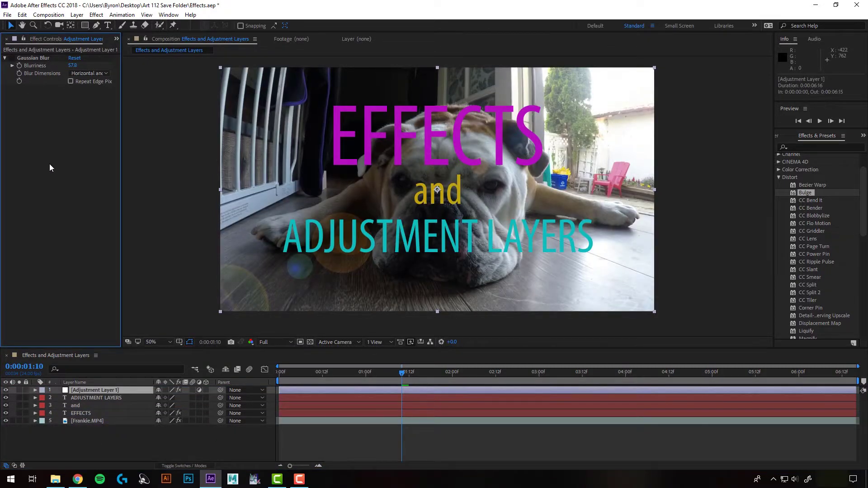
click(88, 421)
click(29, 119)
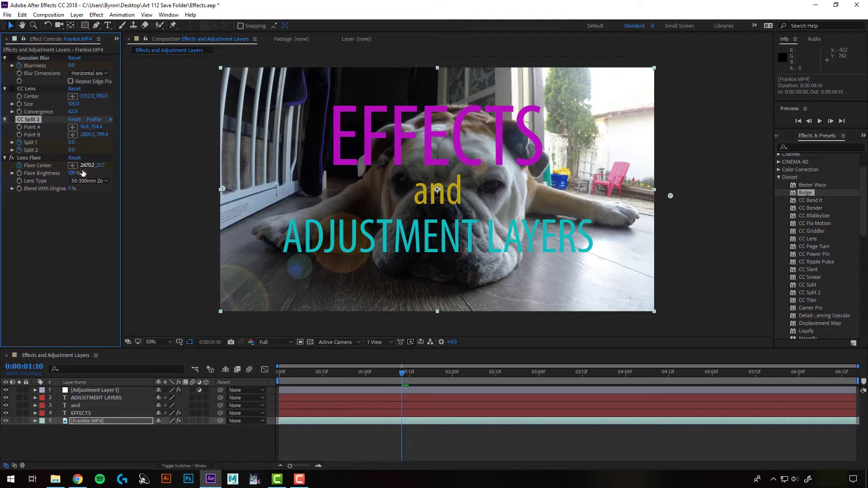
click(21, 17)
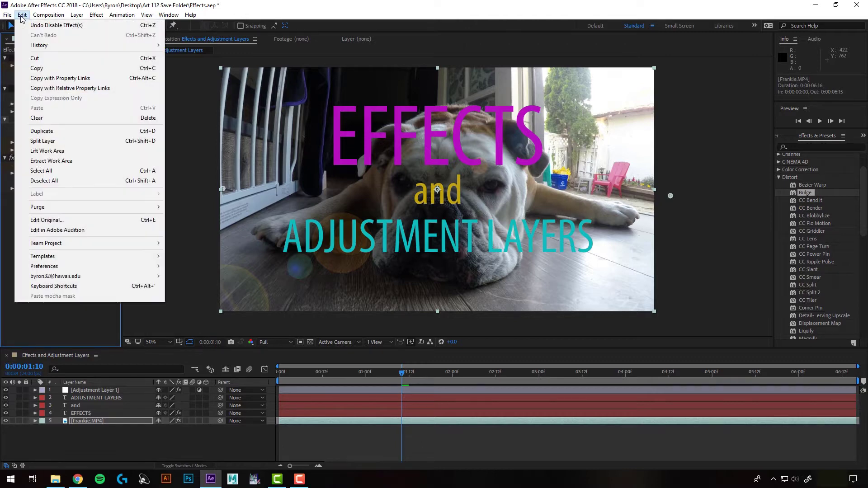
click(53, 67)
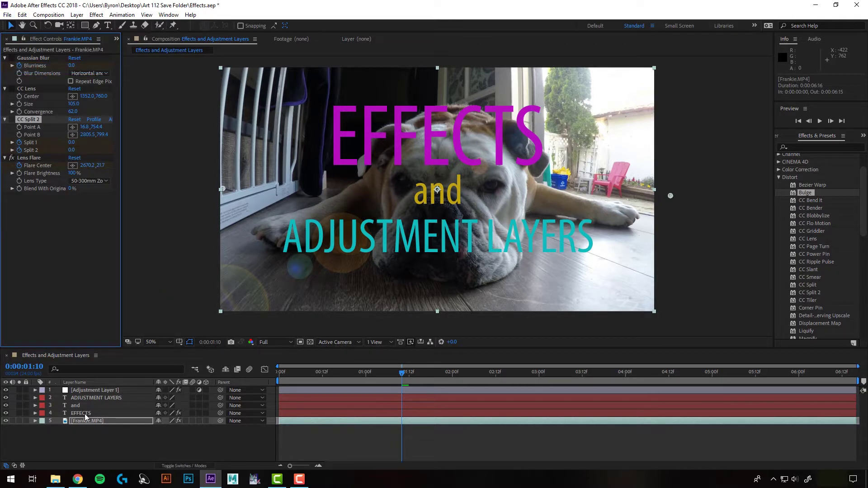
click(91, 390)
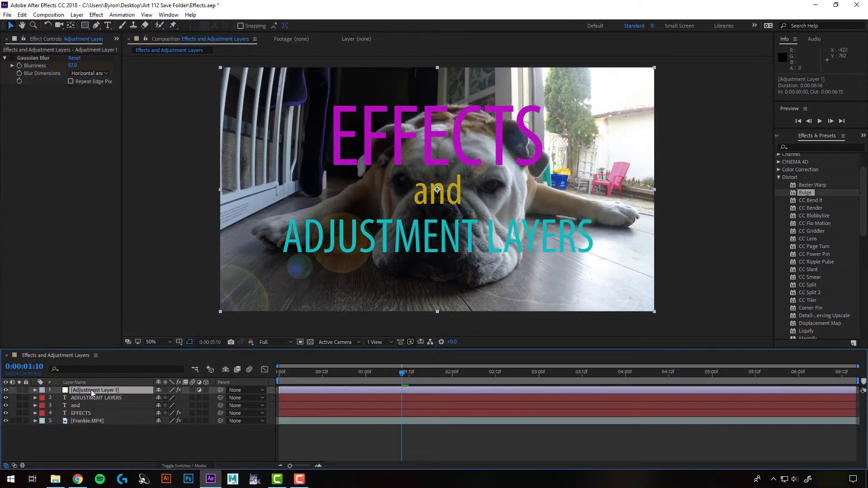
click(22, 15)
click(54, 107)
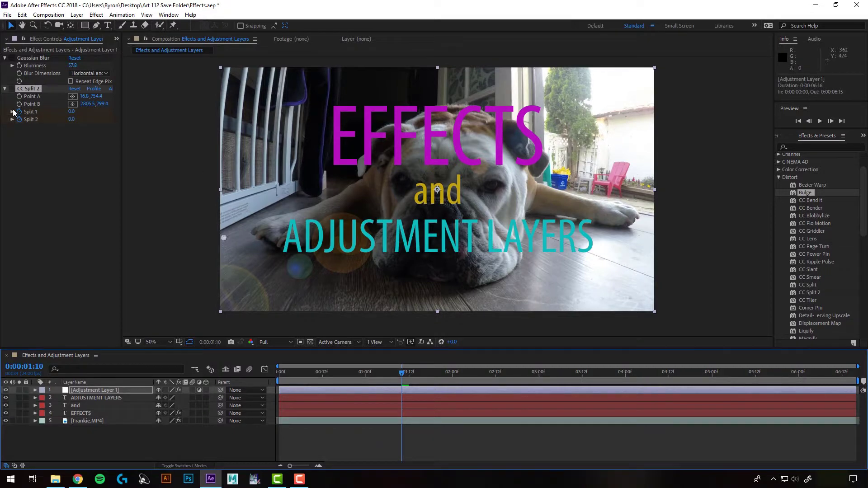
Step: Check the pasted CC Split 2 at 1:16 and reposition Adjustment Layer 1 in the stack
click(13, 90)
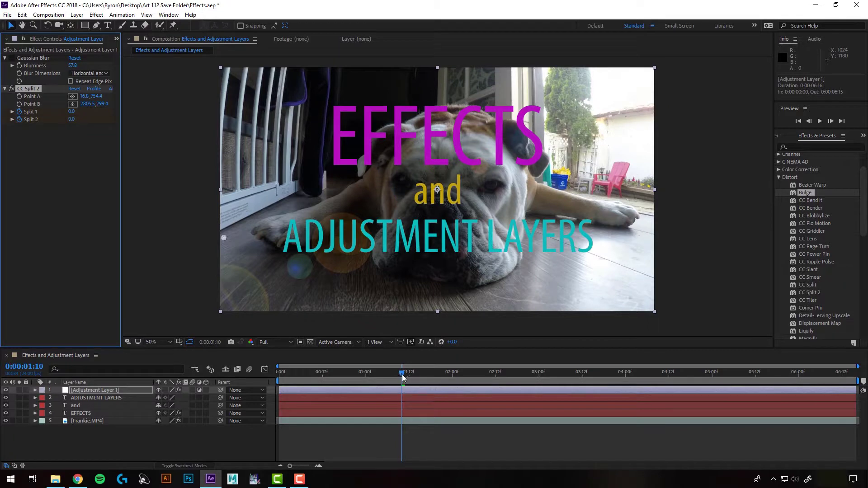
mouse_move(404, 378)
mouse_down()
mouse_move(430, 370)
mouse_move(403, 375)
mouse_move(419, 373)
mouse_up()
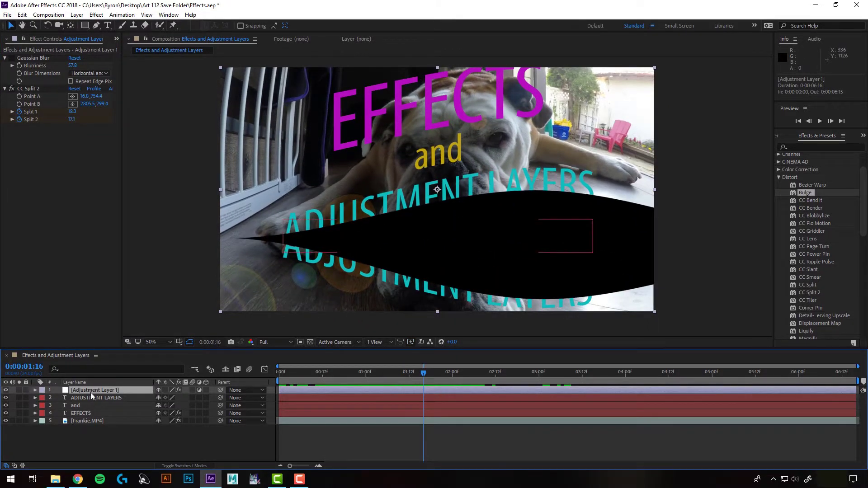
mouse_move(93, 390)
mouse_down()
mouse_move(95, 416)
mouse_move(91, 391)
mouse_up()
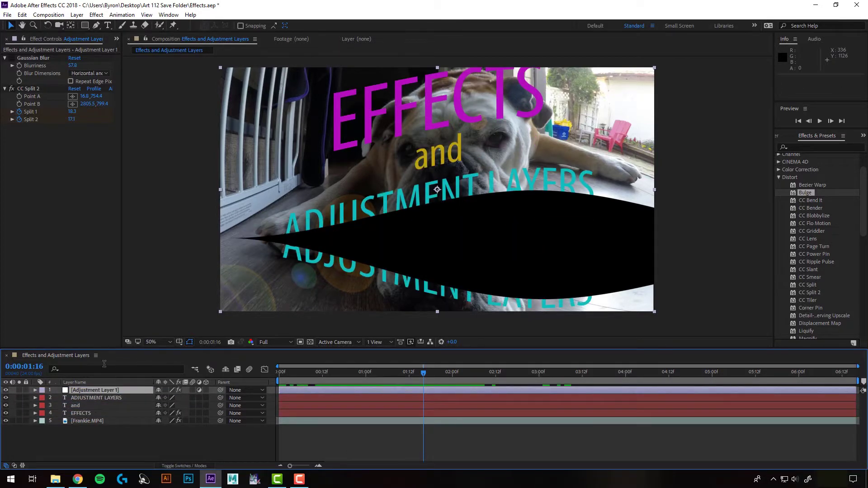
Step: Delete CC Split 2 and Gaussian Blur from Adjustment Layer 1
click(88, 262)
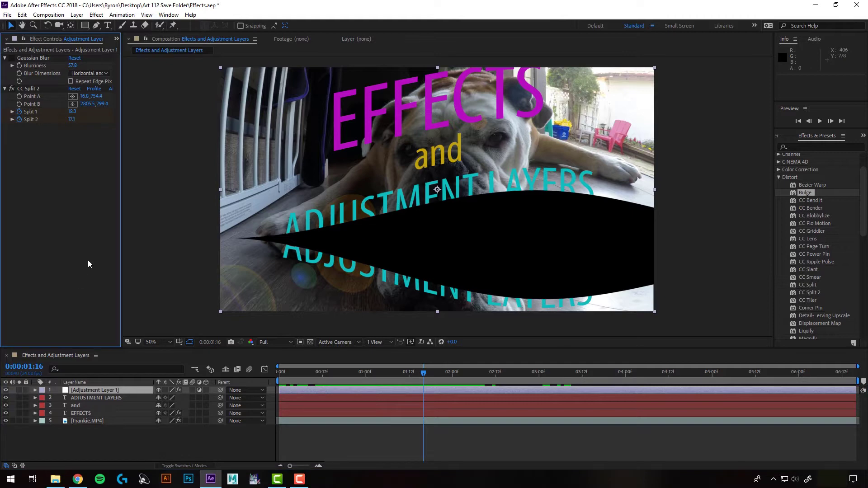
click(33, 89)
shift+click(36, 57)
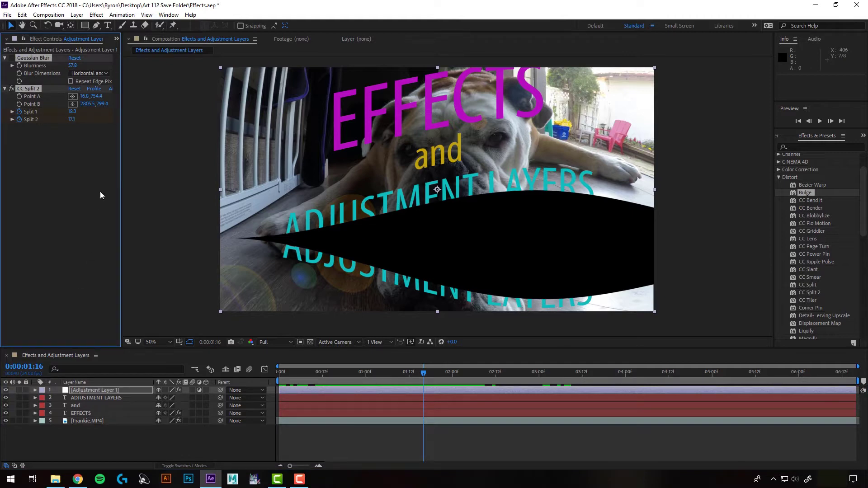
key(Delete)
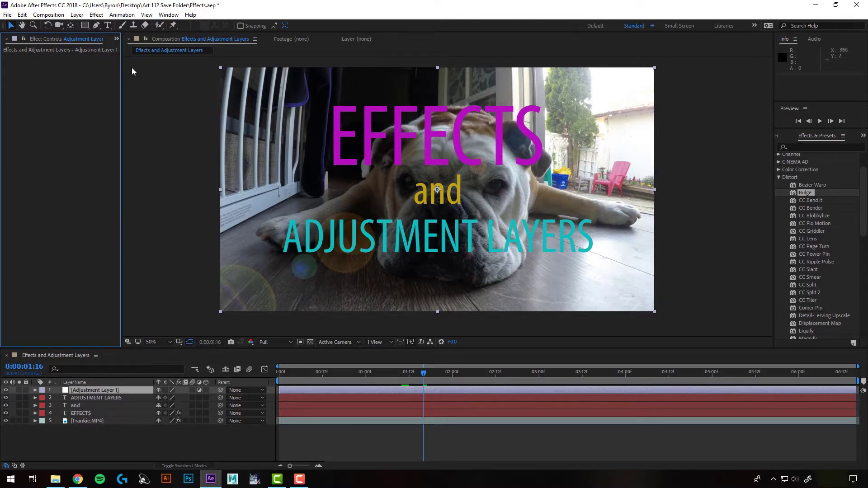
Step: Apply Color Correction > Black & White to Adjustment Layer 1
click(97, 14)
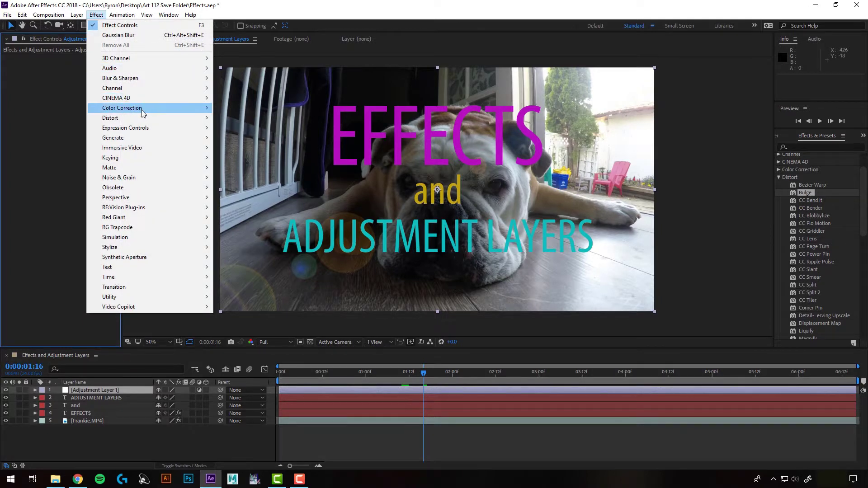
mouse_move(140, 108)
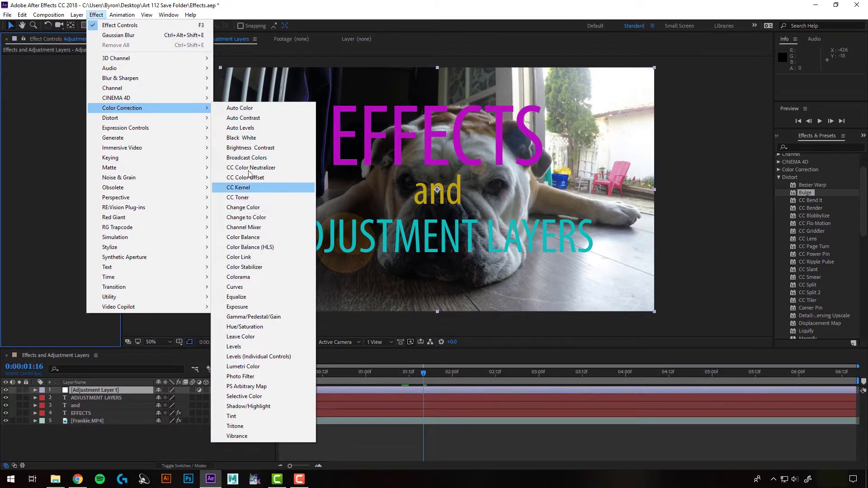
click(248, 137)
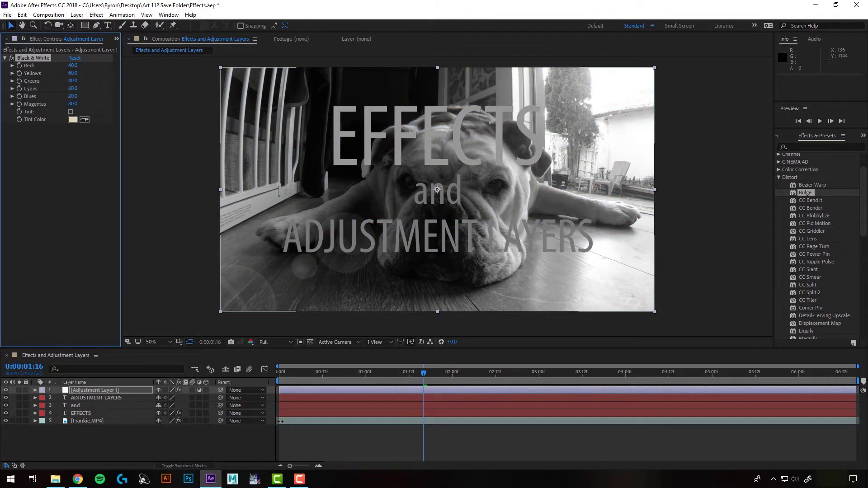
click(311, 427)
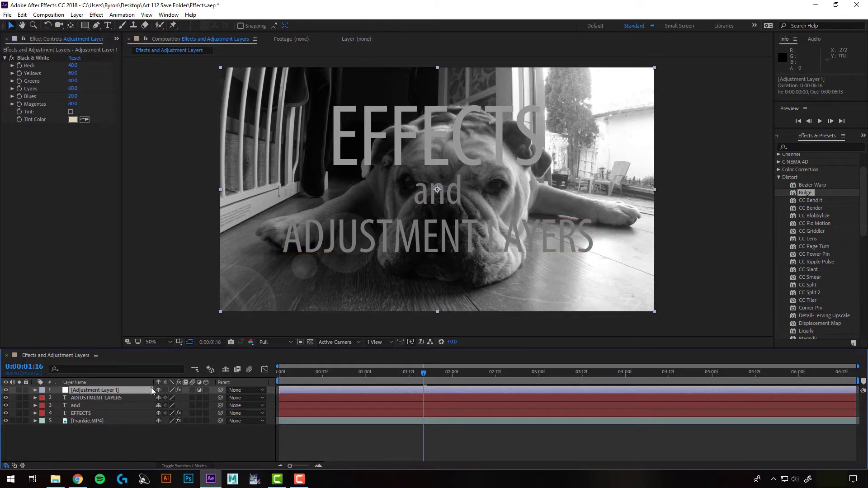
Step: Keyframe Adjustment Layer 1's Opacity at 100% at 1:14 and 0% at 3:10
key(t)
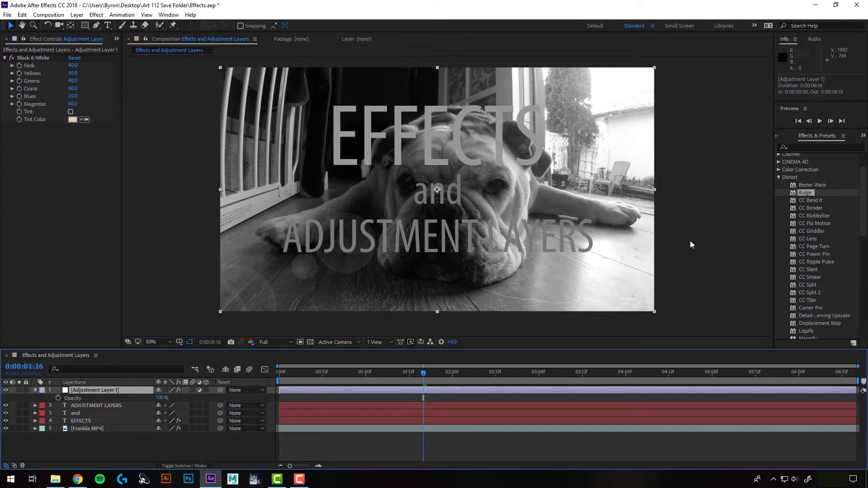
click(417, 374)
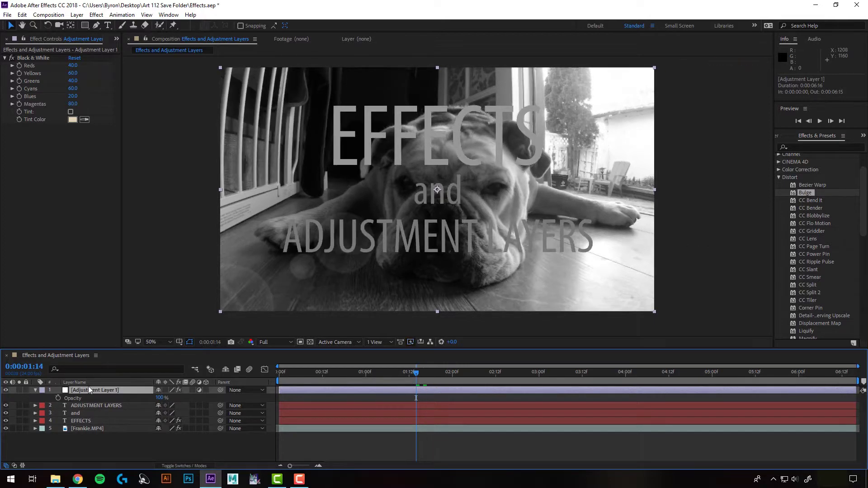
click(57, 397)
click(58, 398)
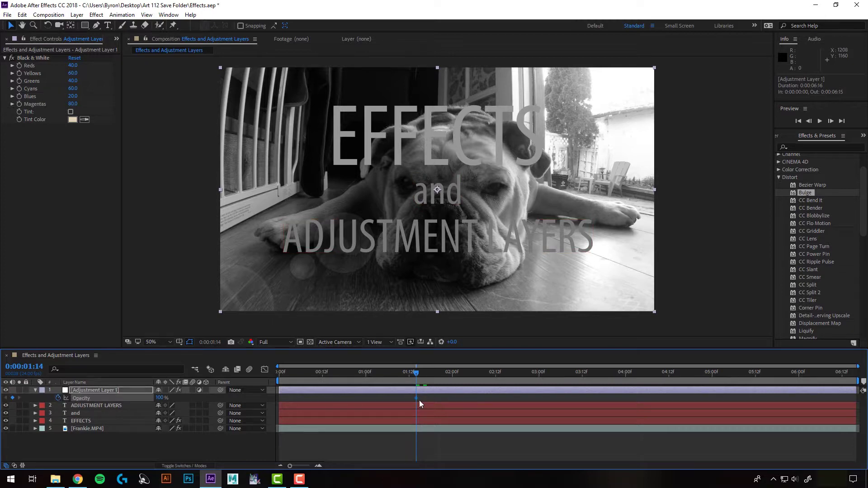
drag(417, 375, 575, 372)
drag(161, 398, 114, 394)
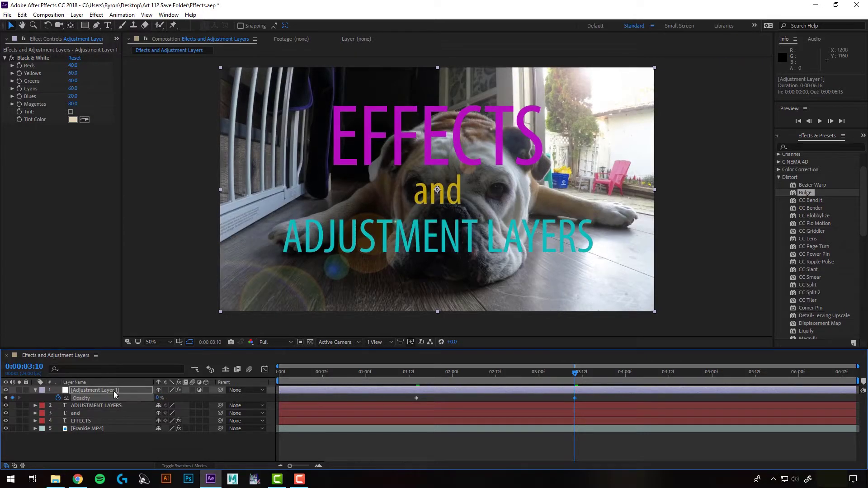
click(417, 373)
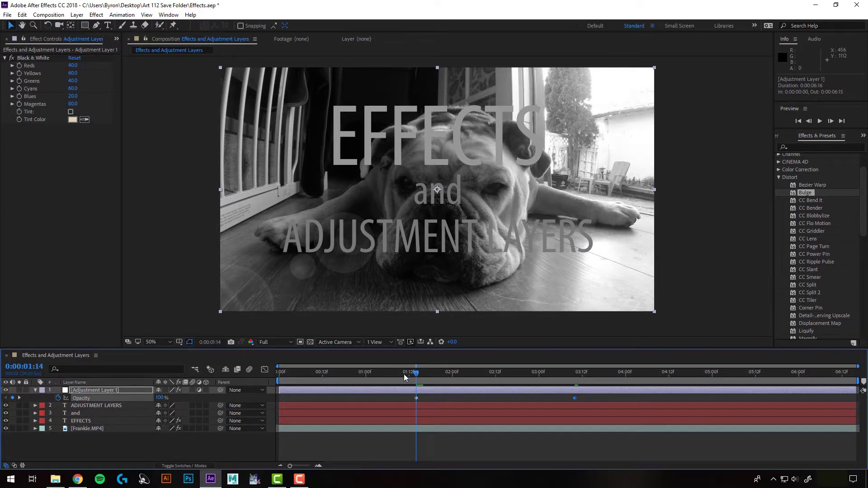
Step: Preview the opacity fade, then turn off the Black & White effect
key(space)
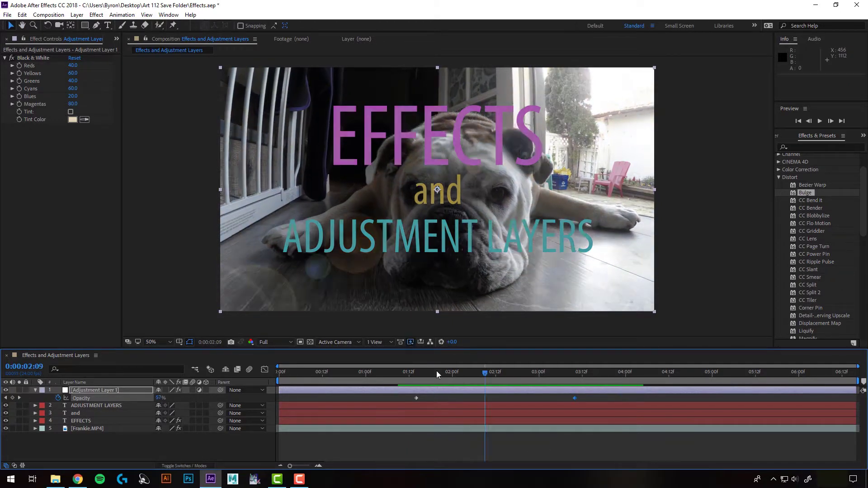
click(351, 371)
drag(362, 372, 726, 372)
click(12, 58)
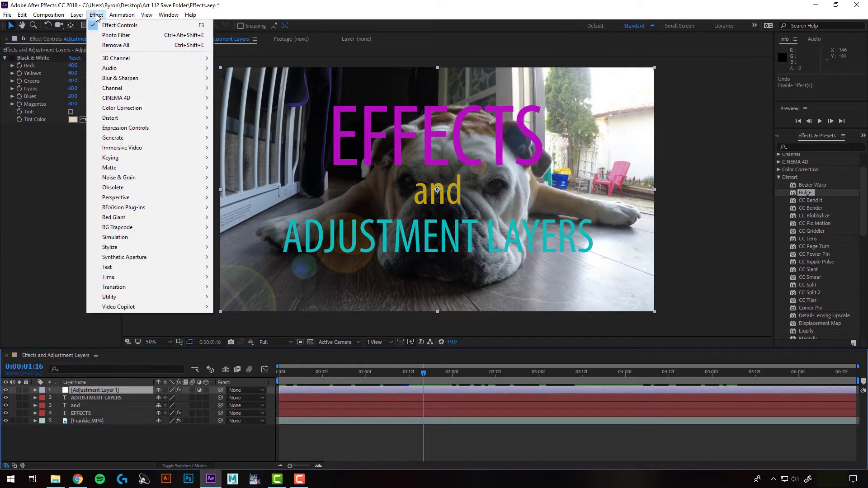
Step: Add a Photo Filter to Adjustment Layer 1 and raise its density
click(96, 15)
mouse_move(135, 108)
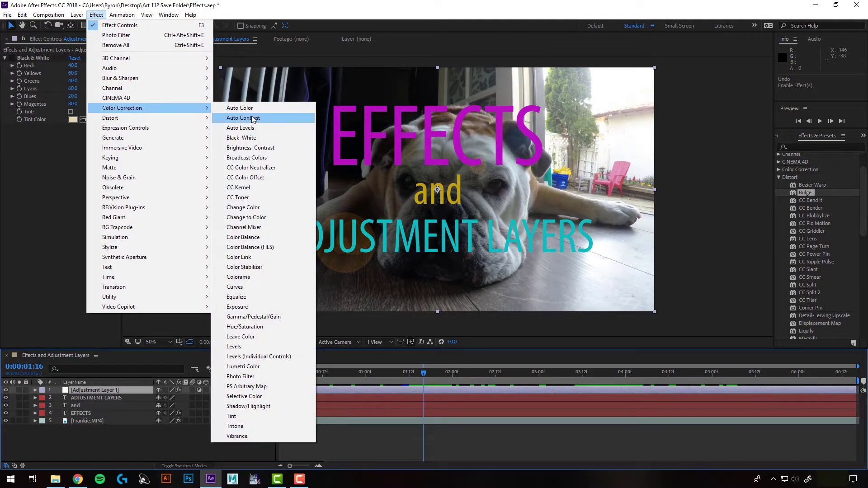
click(259, 378)
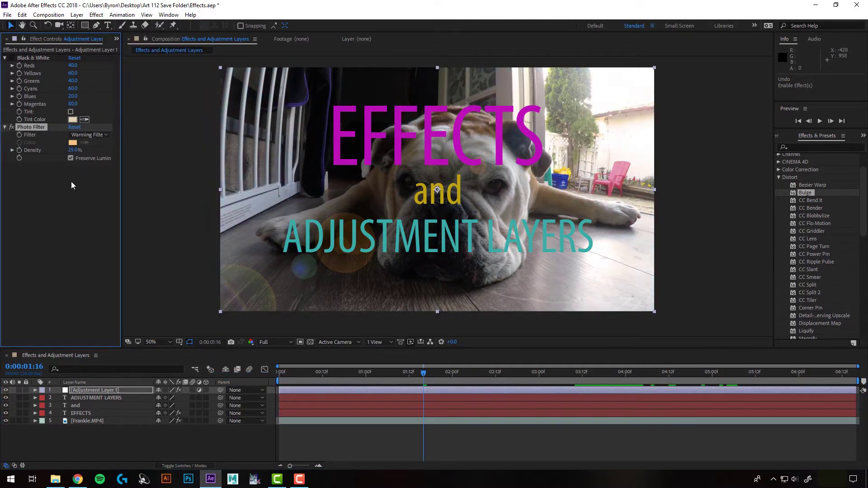
drag(73, 150, 138, 156)
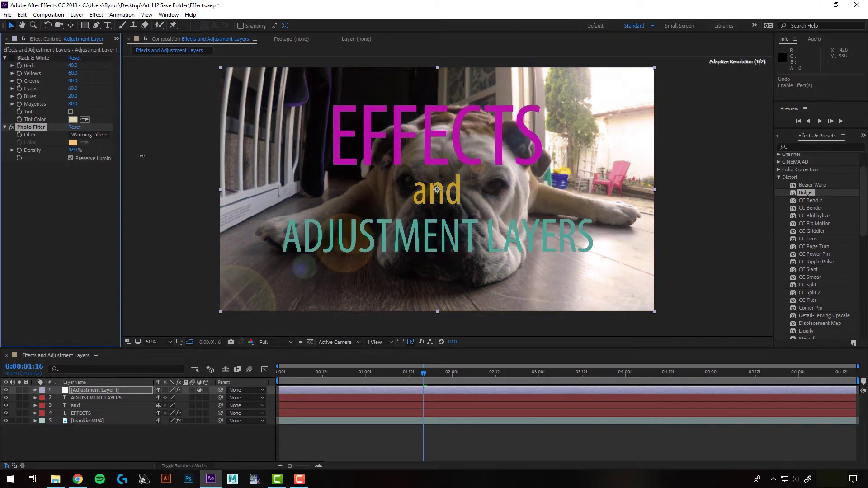
Step: Try the Red and Green filters, then set a Custom yellow filter colour
click(88, 135)
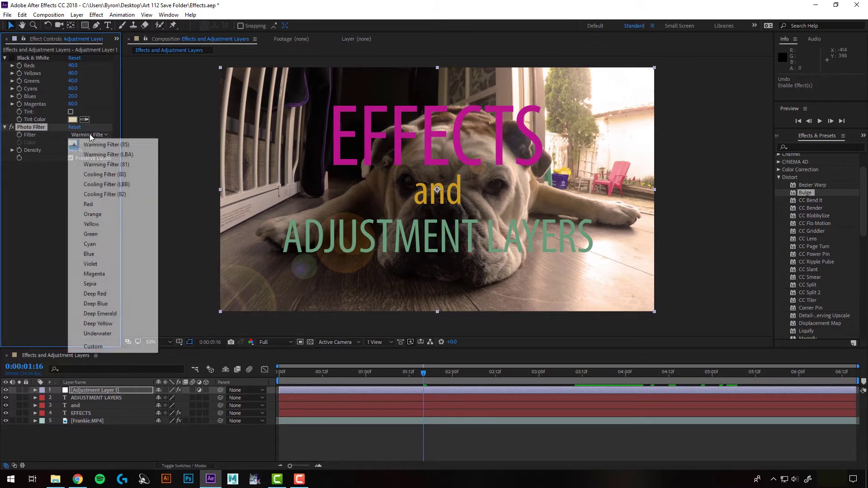
click(100, 205)
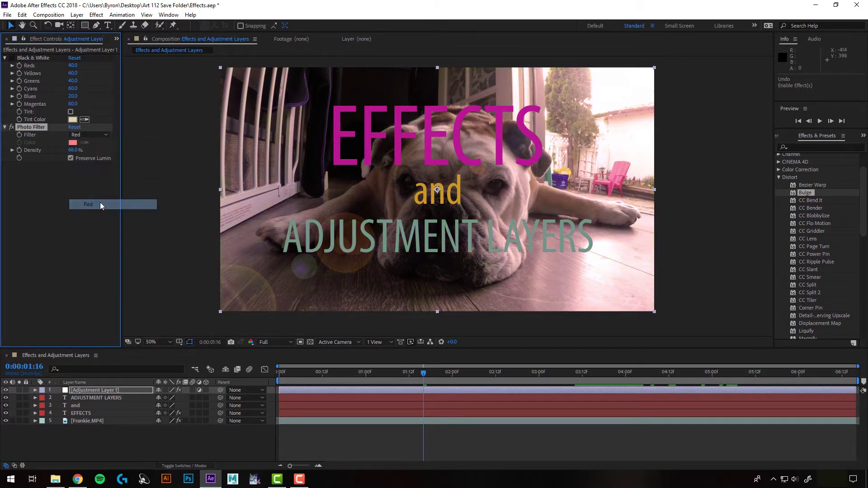
click(89, 135)
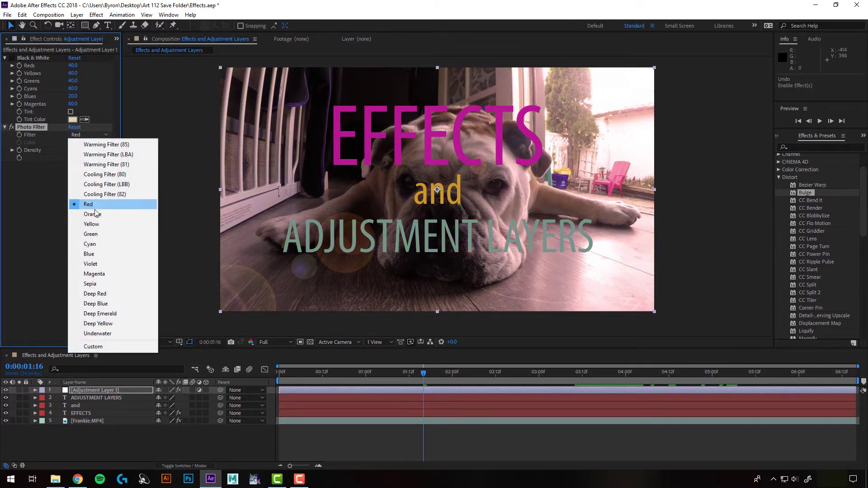
click(97, 234)
click(90, 135)
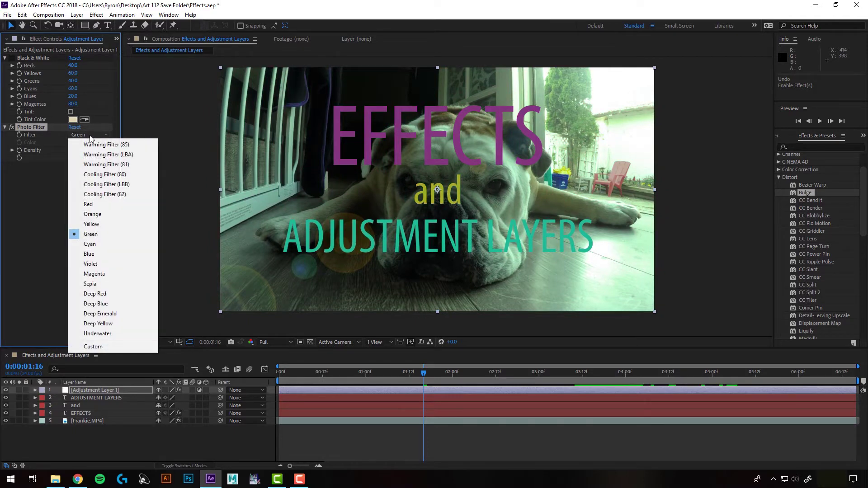
click(104, 348)
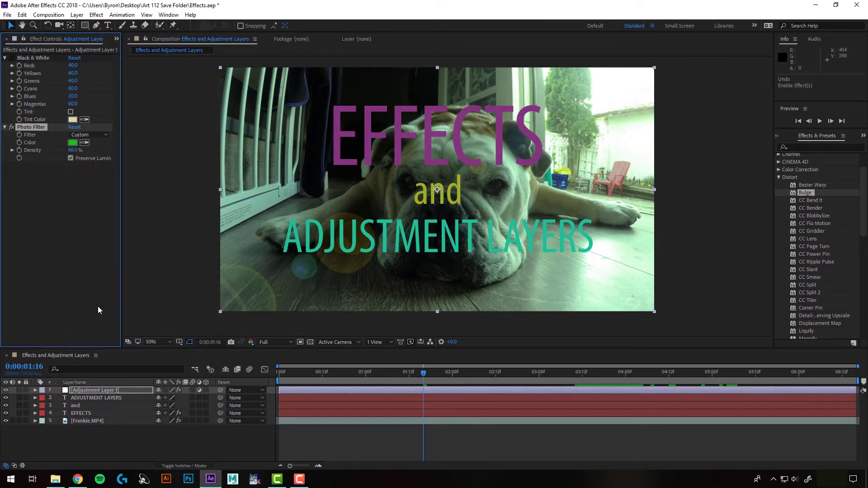
click(71, 143)
click(137, 120)
mouse_move(103, 75)
mouse_down()
mouse_move(67, 83)
mouse_move(92, 35)
mouse_up()
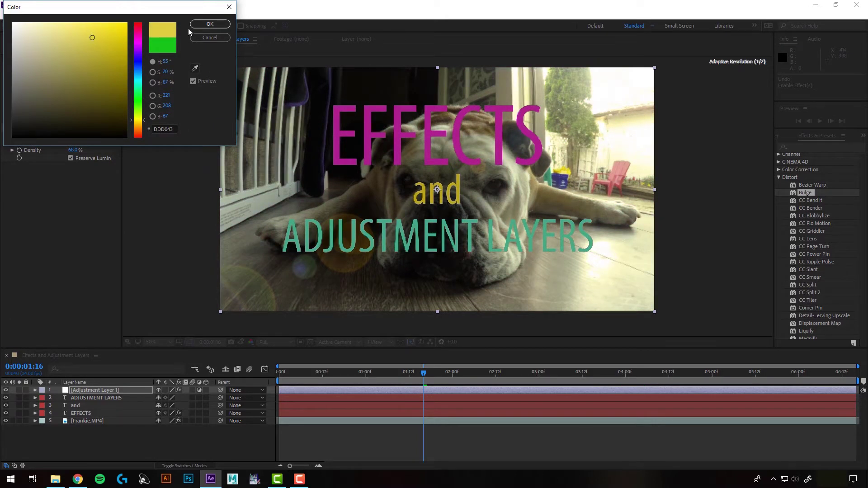
click(204, 25)
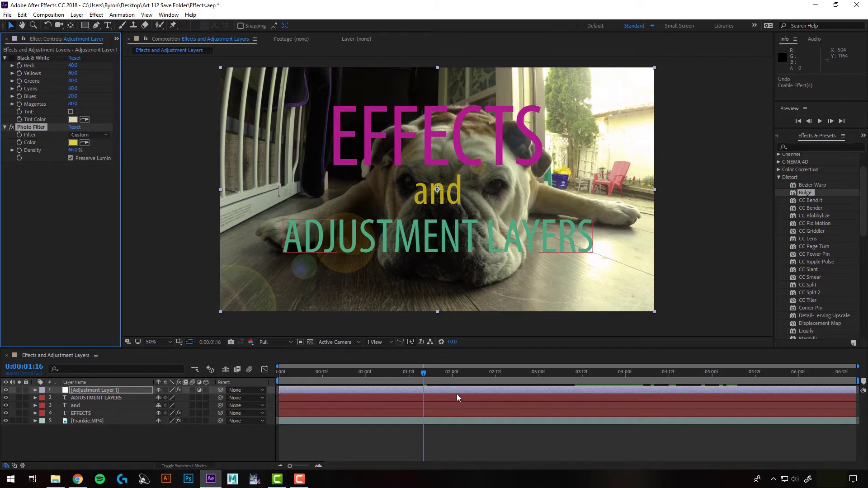
key(t)
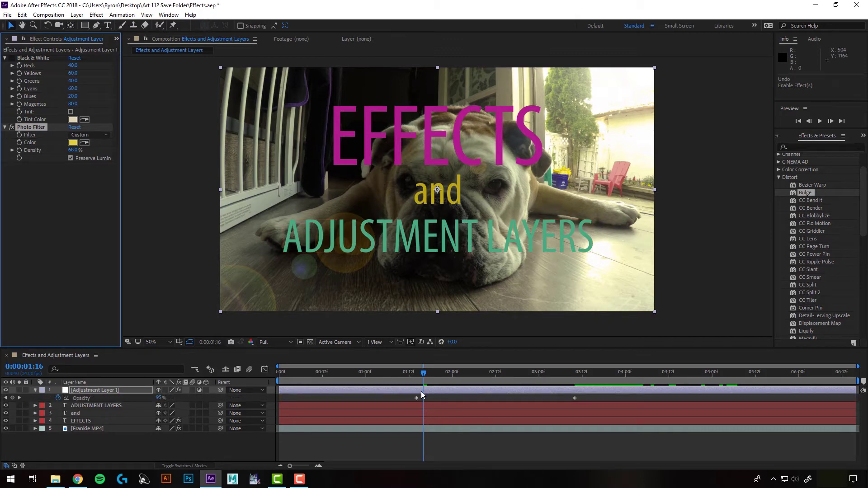
click(384, 374)
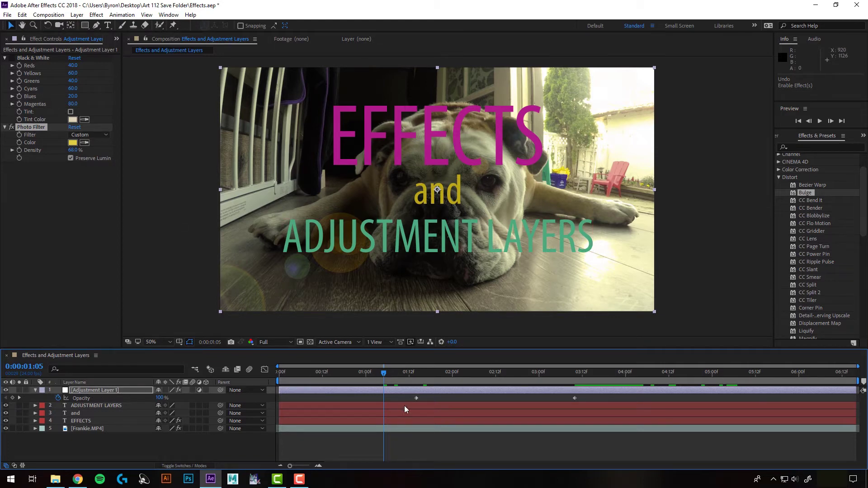
key(space)
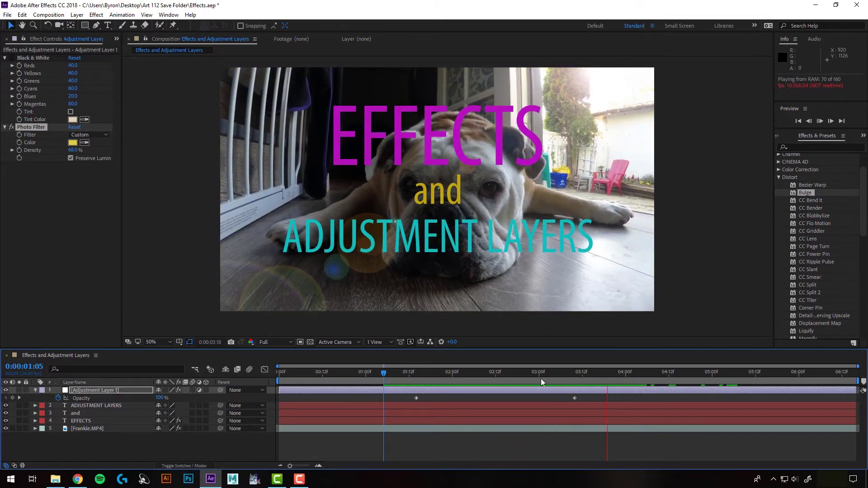
drag(541, 380, 390, 378)
key(space)
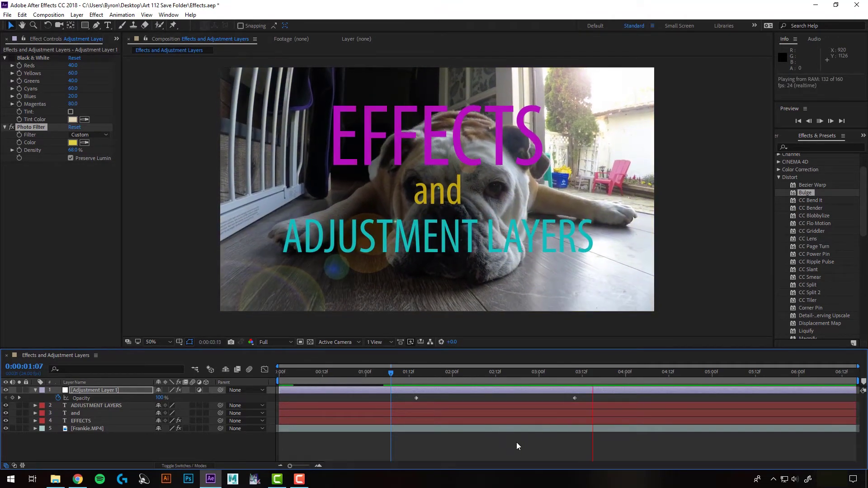
key(space)
drag(577, 375, 601, 370)
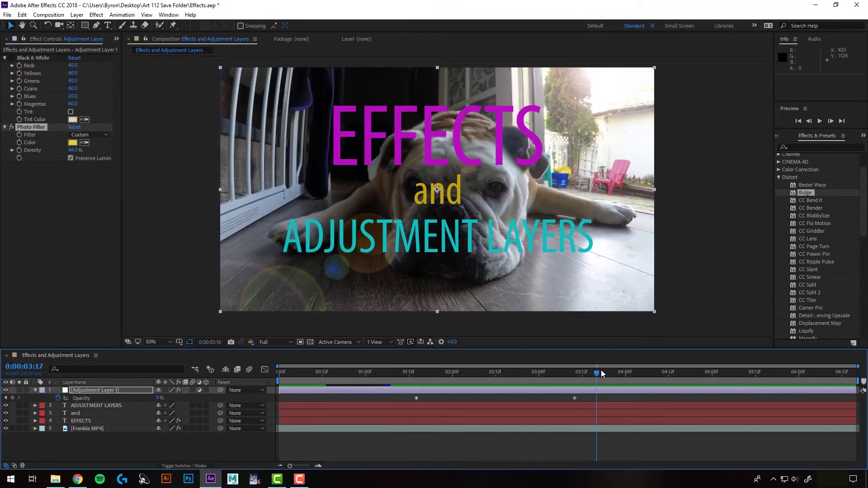